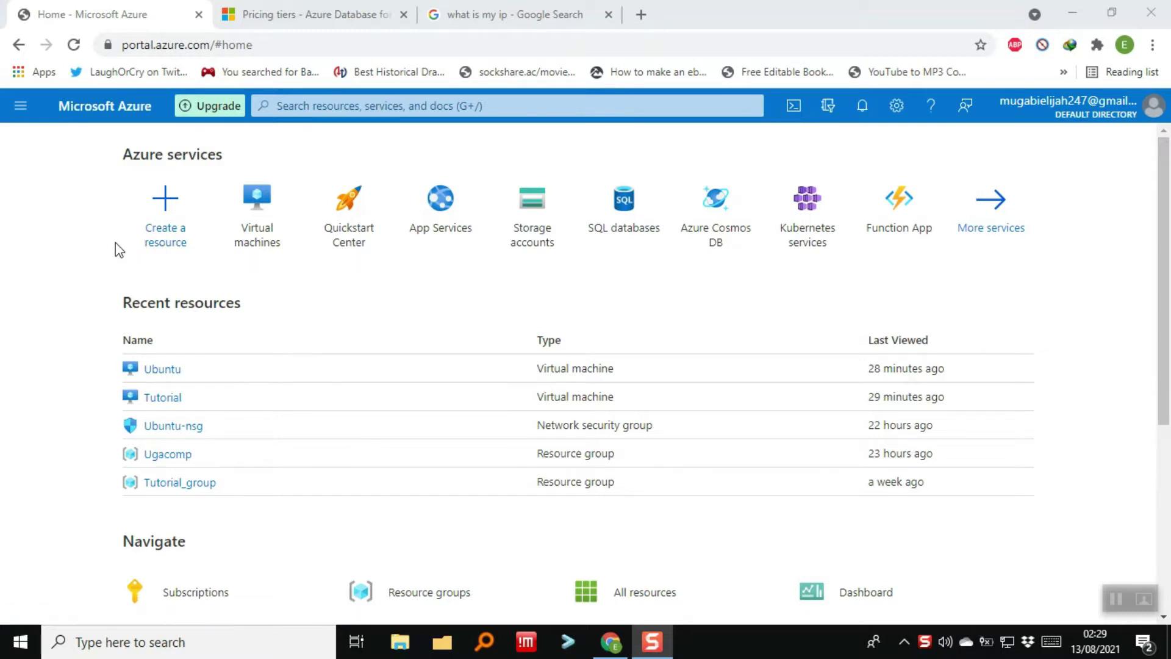
Step: Start creating a new resource and search the marketplace for "windows 10"
{"action": "left_click", "coordinate": [166, 230]}
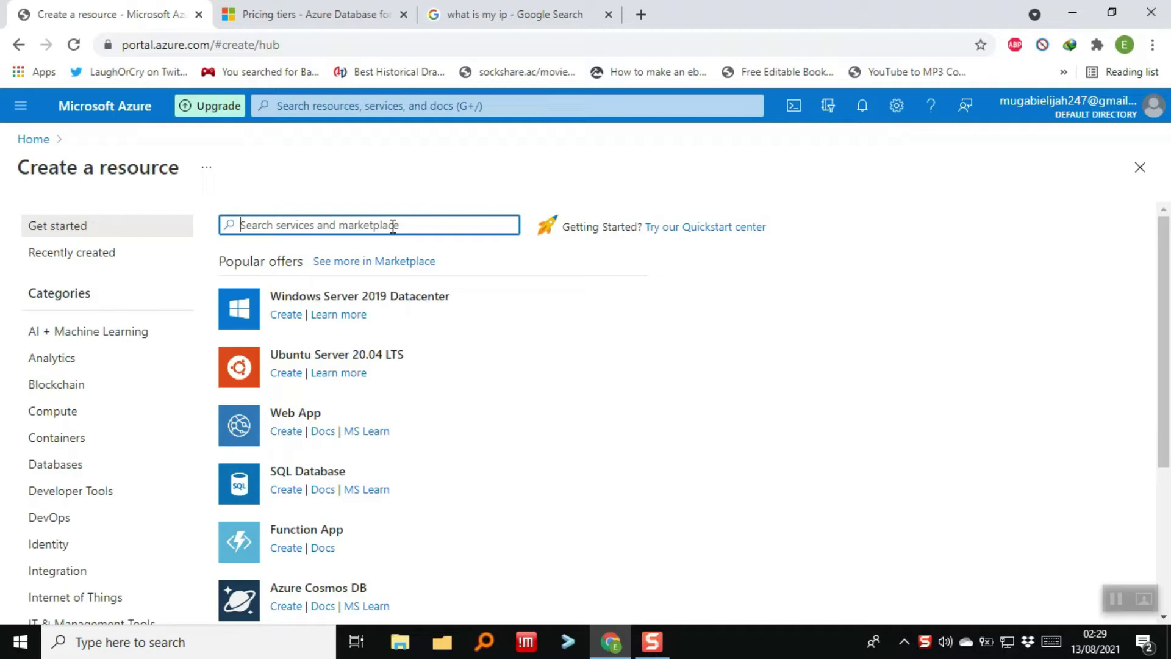
{"action": "type", "text": "wind"}
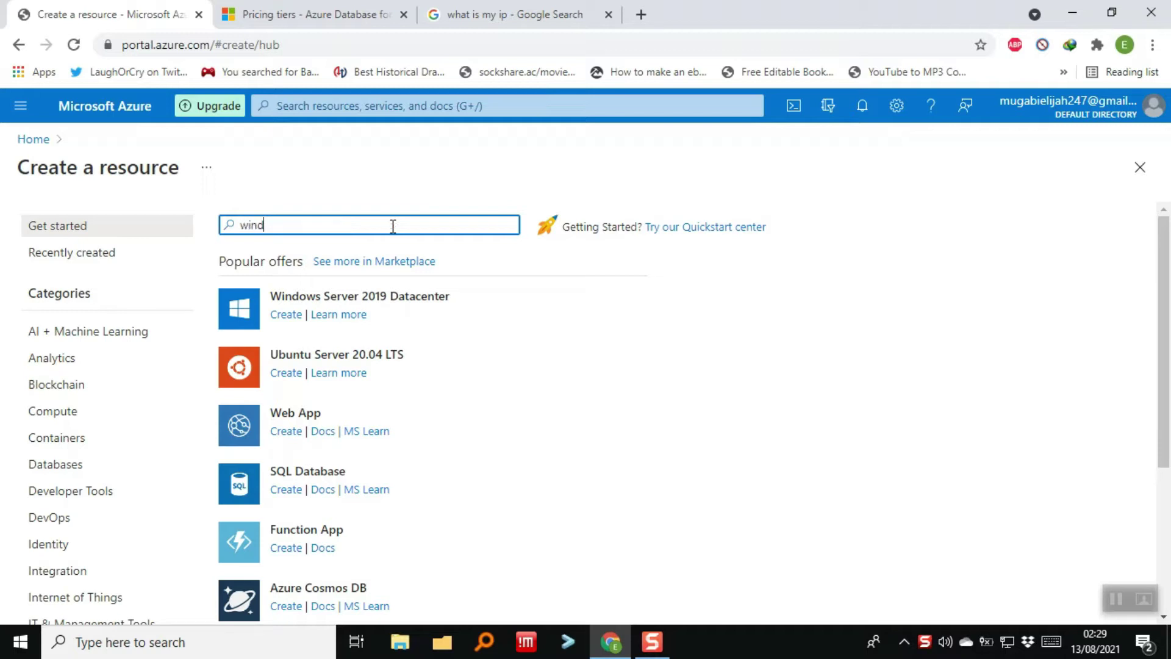
{"action": "type", "text": "ows 10"}
{"action": "key", "text": "Return"}
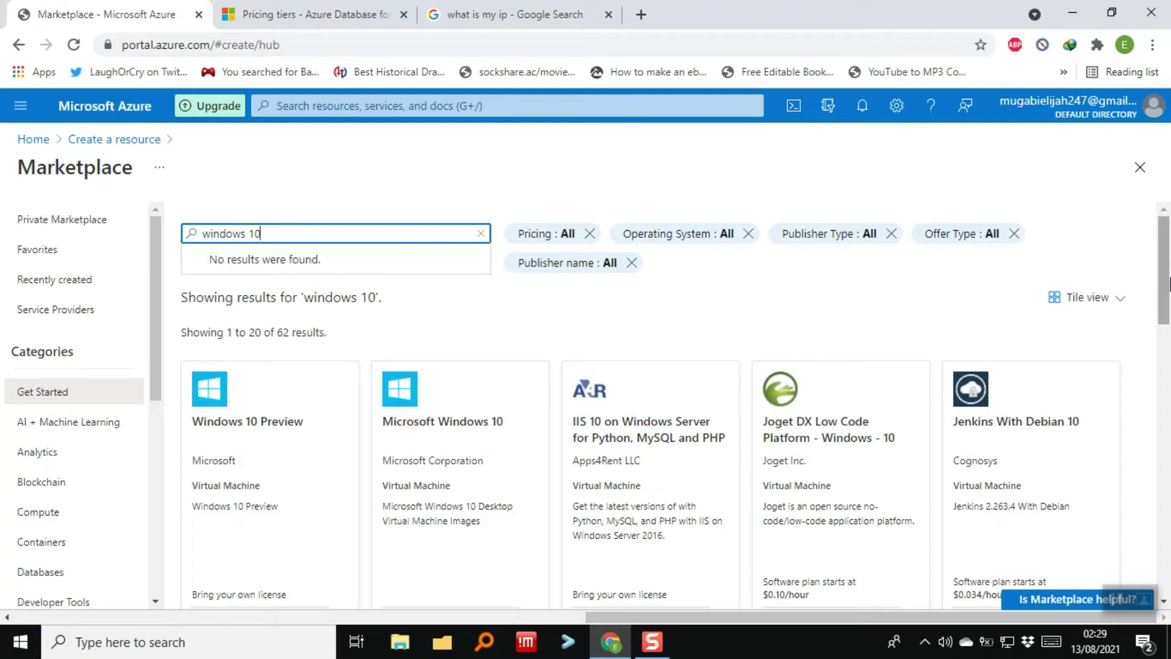
Step: Start a virtual machine from the Microsoft Windows 10 offer using the Windows 10 Pro, Version 2004 plan
{"action": "scroll", "coordinate": [1168, 282], "scroll_direction": "down", "scroll_amount": 3}
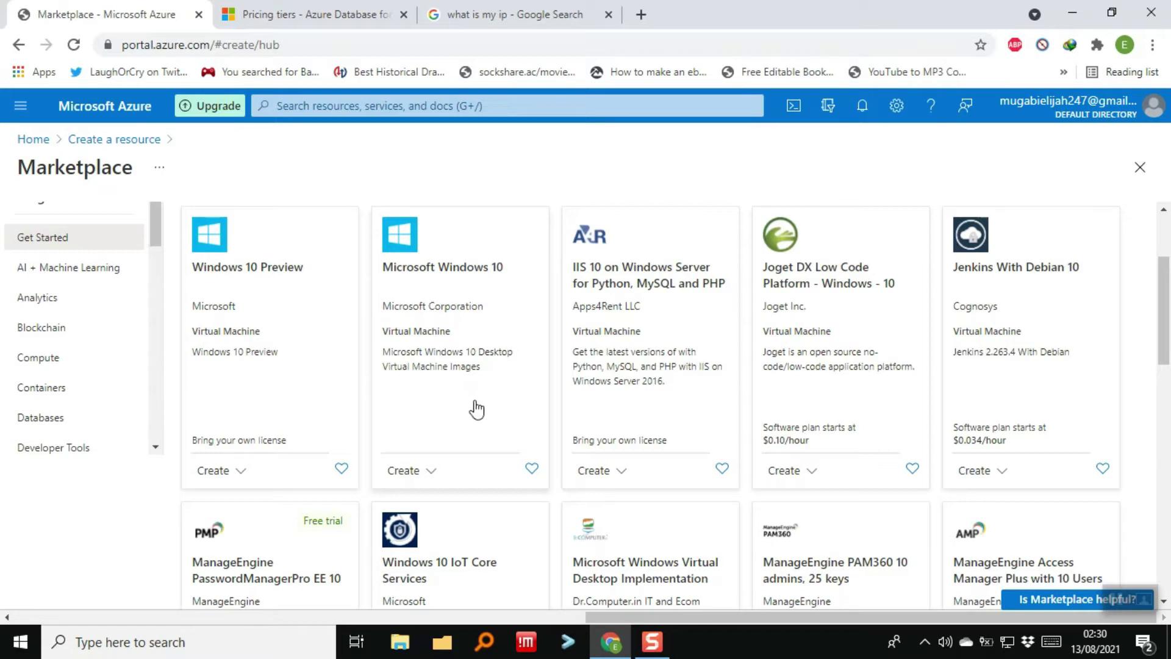
{"action": "left_click", "coordinate": [429, 477]}
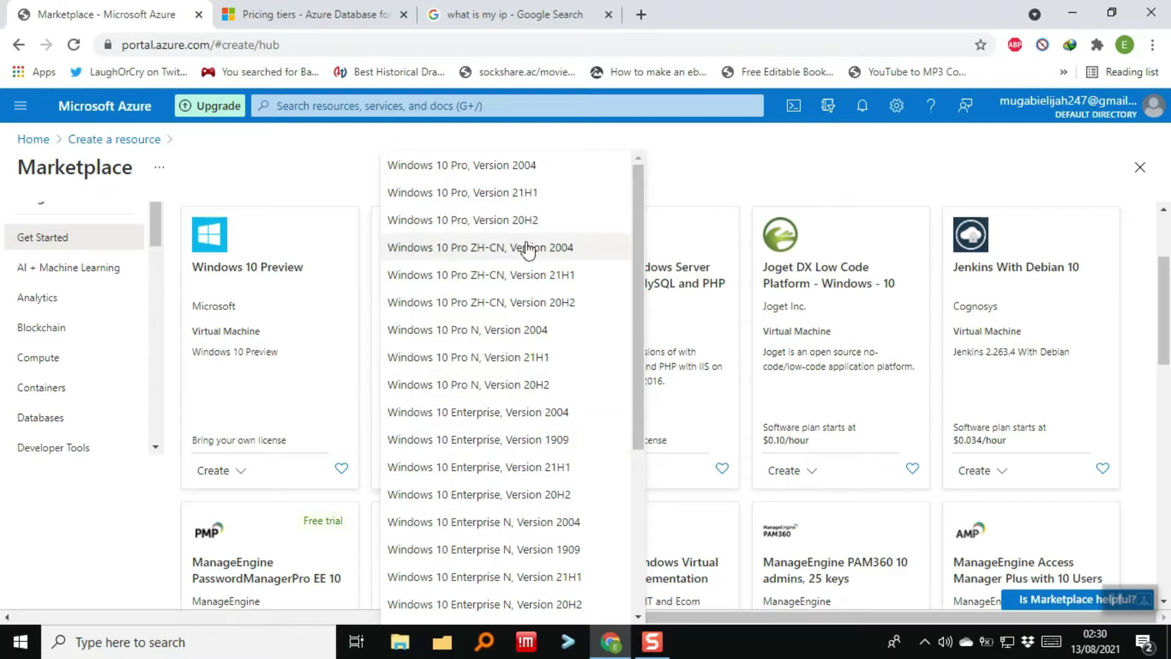
{"action": "left_click", "coordinate": [481, 174]}
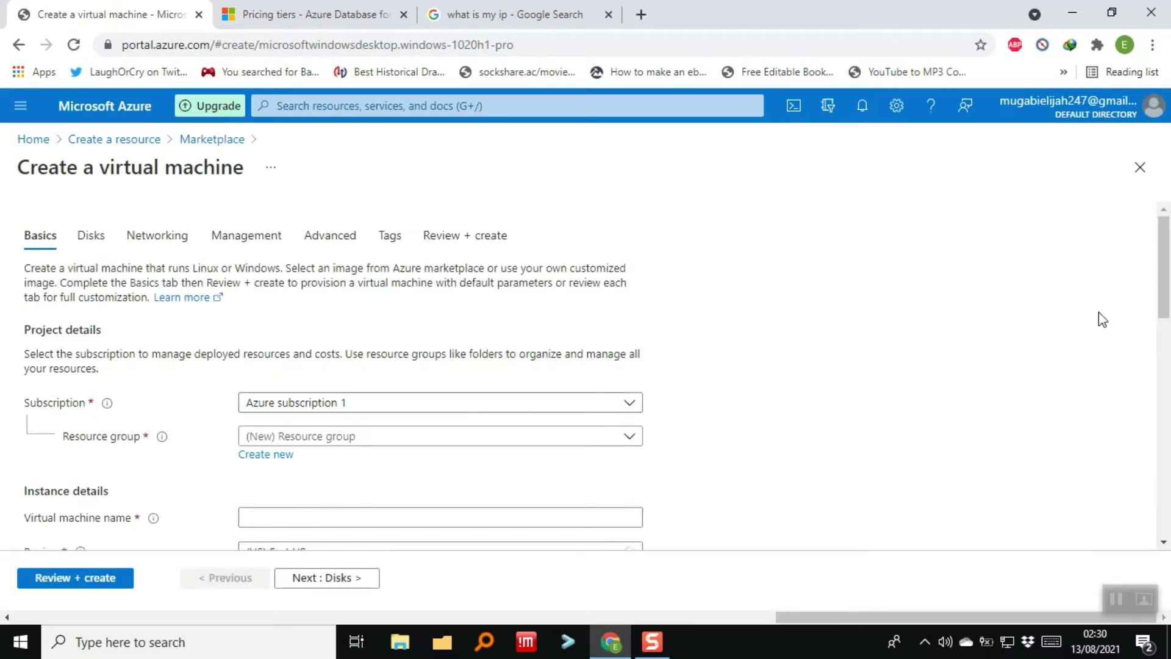
Step: Keep Azure subscription 1 and assign the virtual machine to the existing Ugacomp resource group
{"action": "left_click_drag", "start_coordinate": [1168, 284], "coordinate": [1168, 305]}
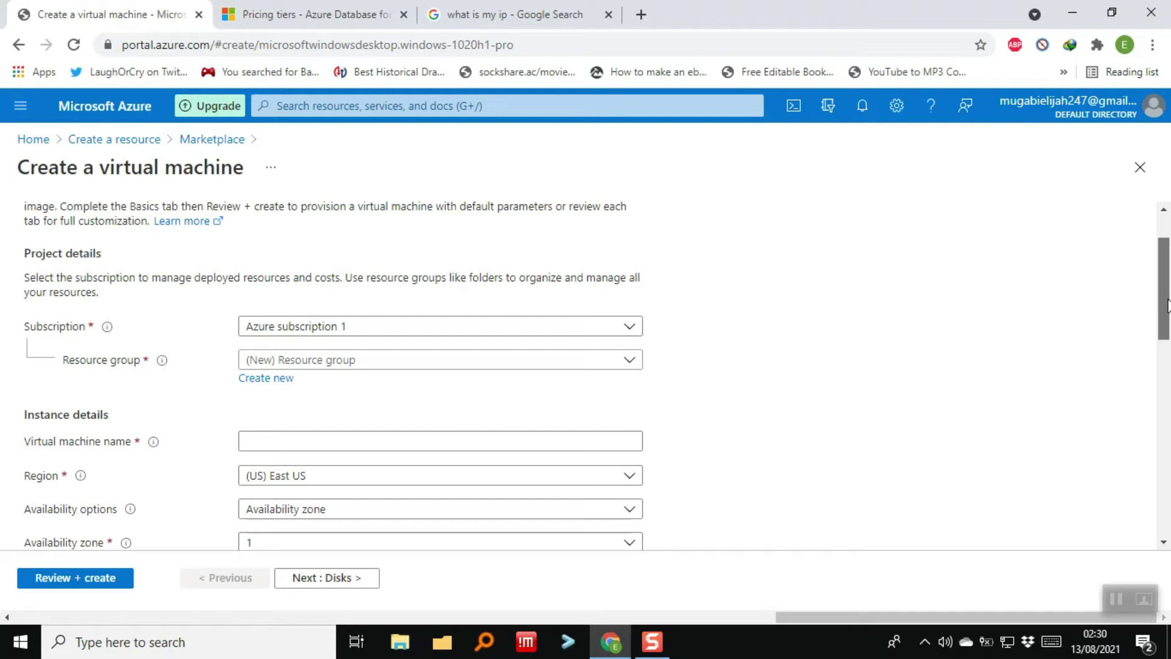
{"action": "left_click_drag", "start_coordinate": [1167, 305], "coordinate": [1168, 314]}
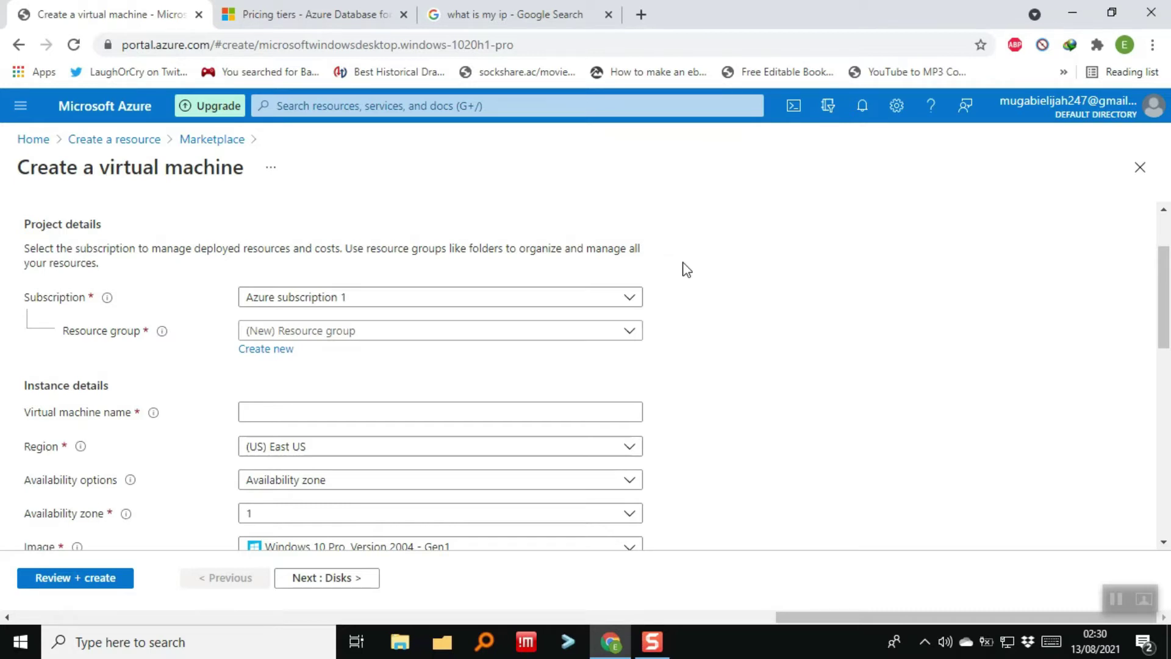
{"action": "left_click", "coordinate": [377, 299]}
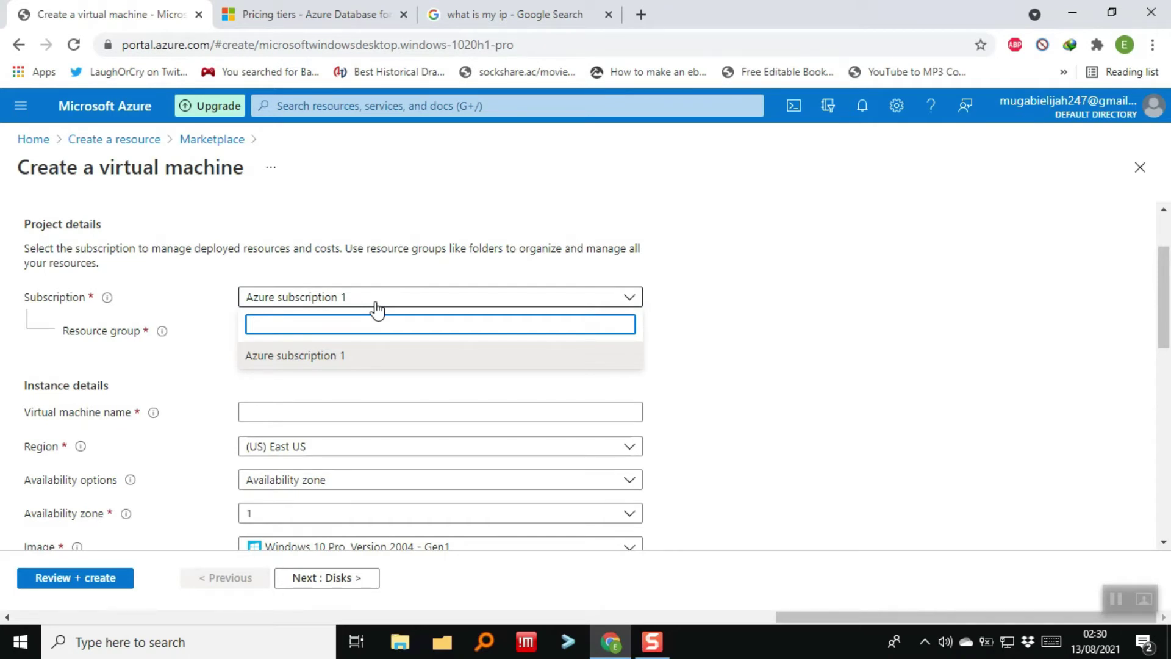
{"action": "left_click", "coordinate": [363, 302]}
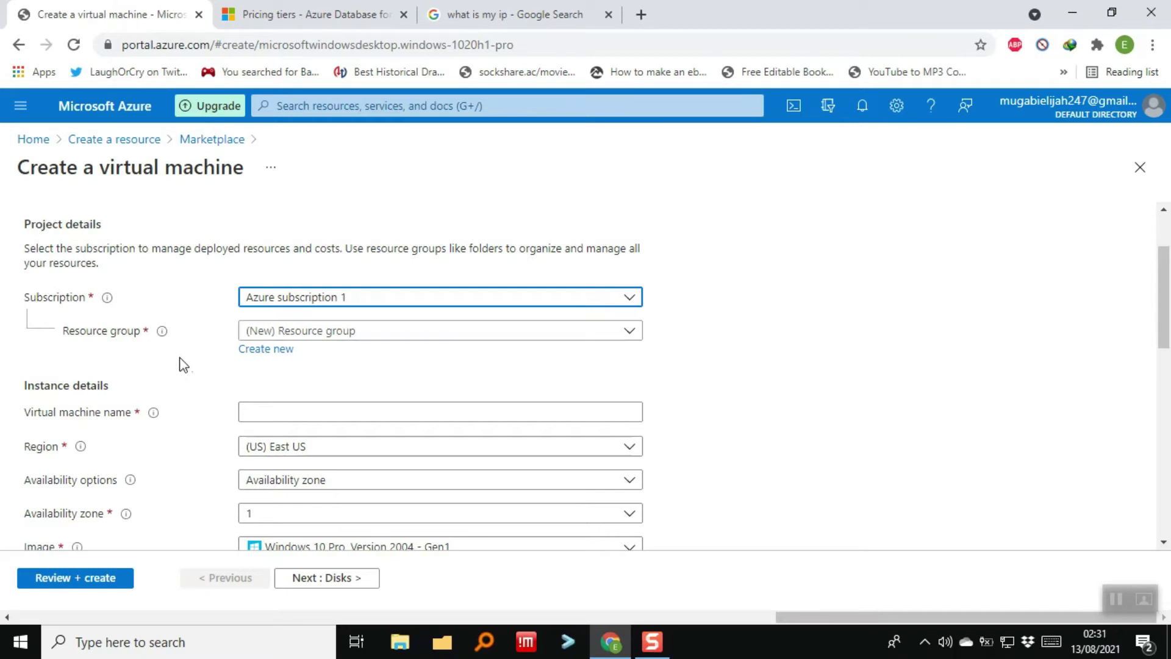
{"action": "left_click", "coordinate": [273, 356]}
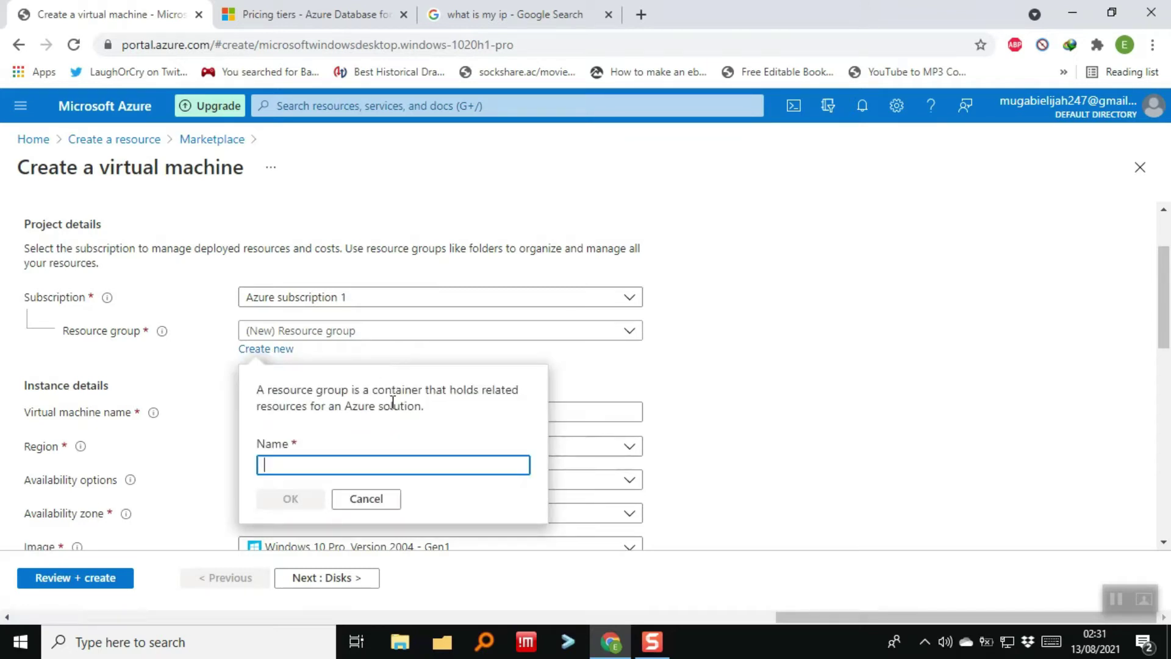
{"action": "left_click", "coordinate": [367, 505]}
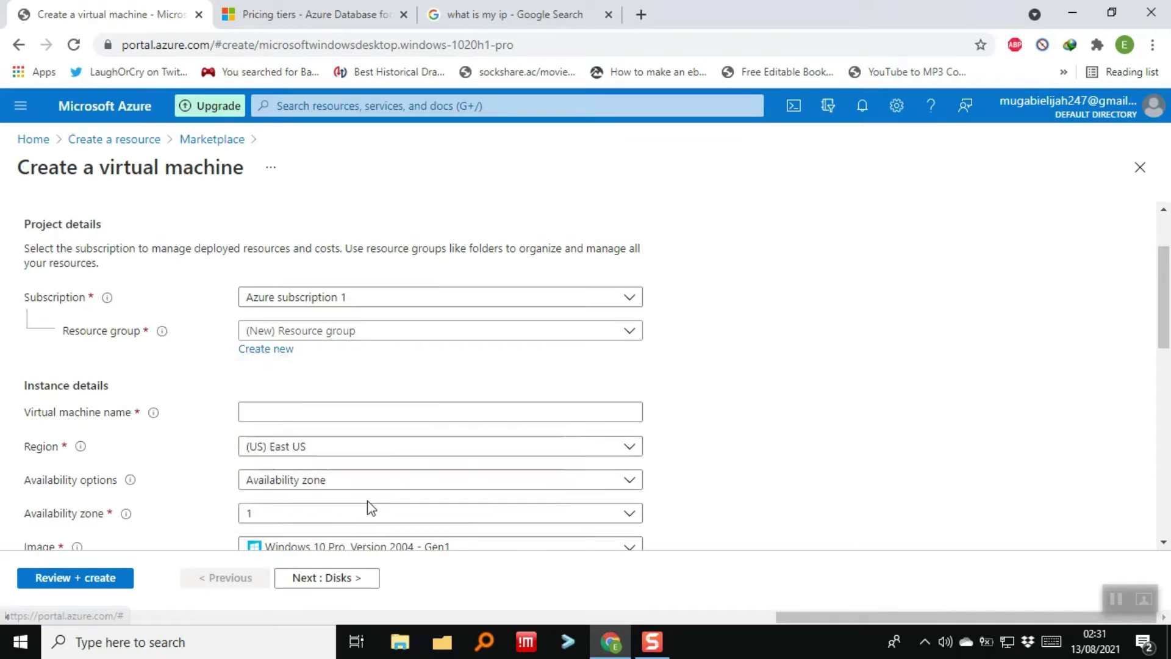
{"action": "left_click", "coordinate": [368, 337]}
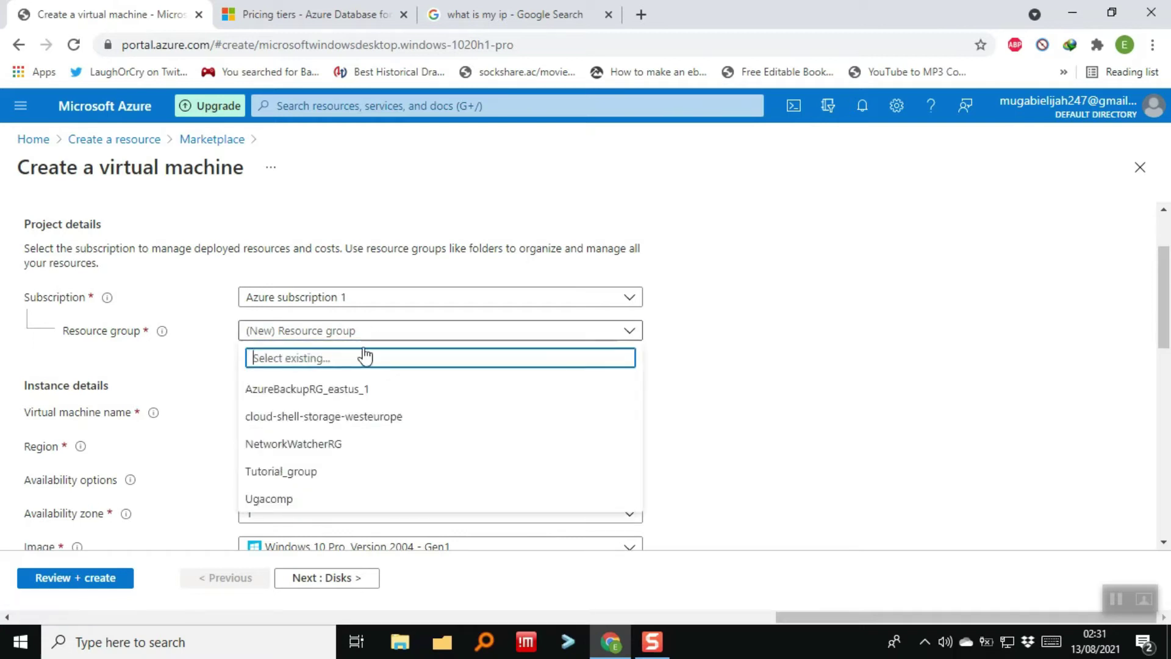
{"action": "left_click", "coordinate": [297, 497]}
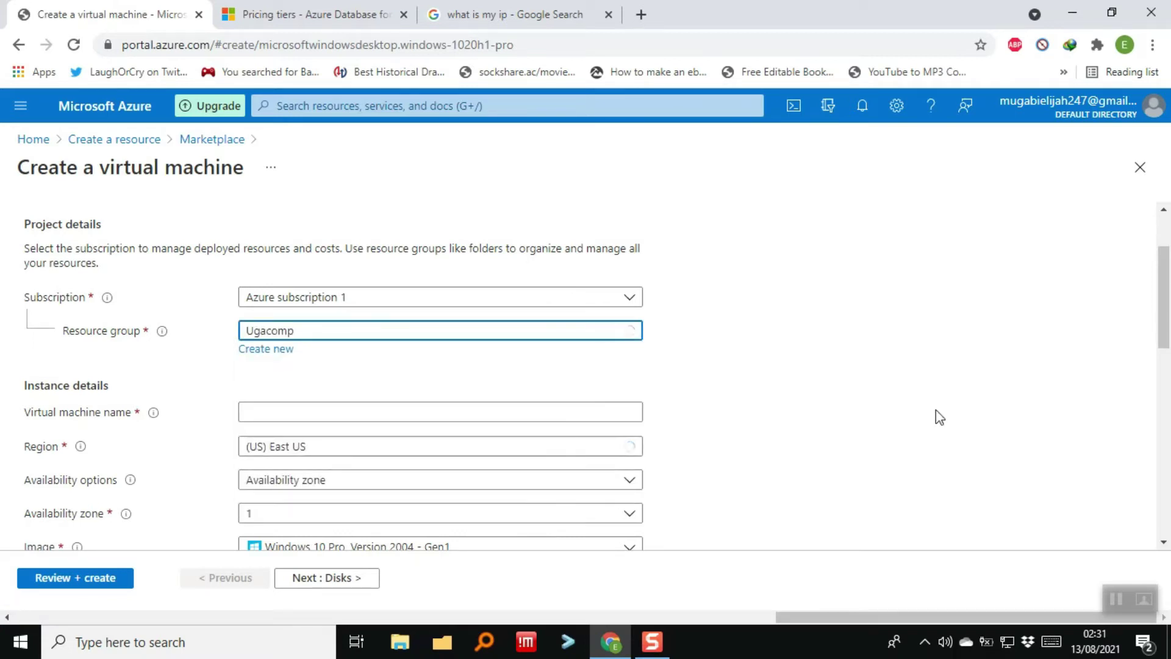
Step: Name the virtual machine "Windows" in the instance details
{"action": "scroll", "coordinate": [1169, 299], "scroll_direction": "down", "scroll_amount": 2}
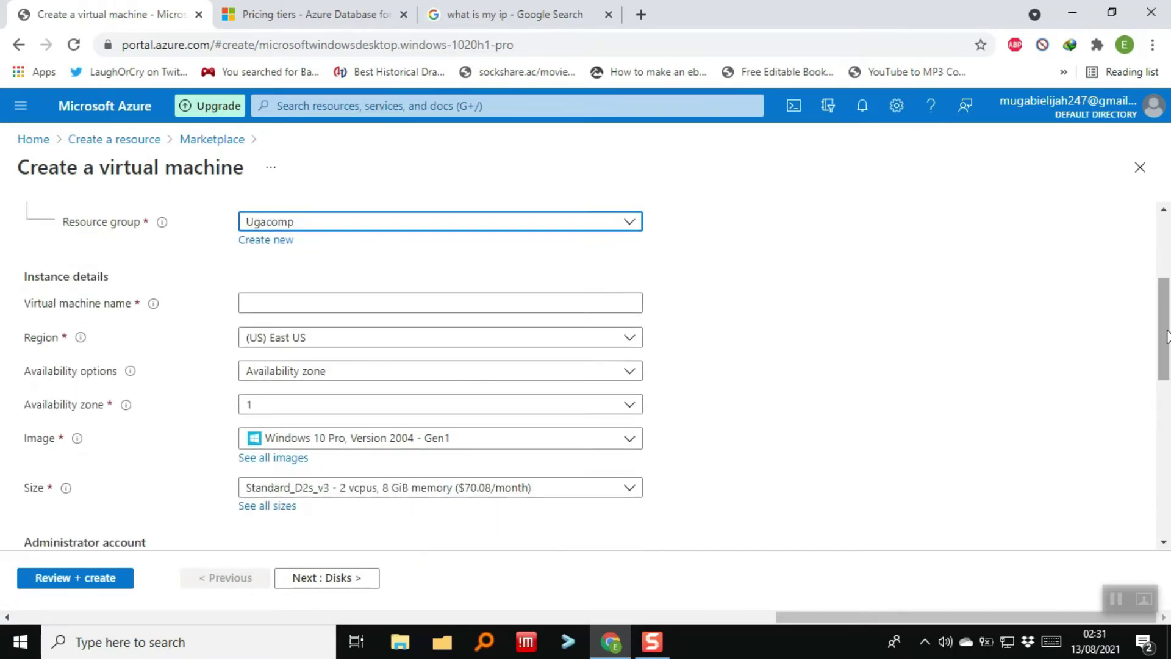
{"action": "left_click", "coordinate": [541, 300]}
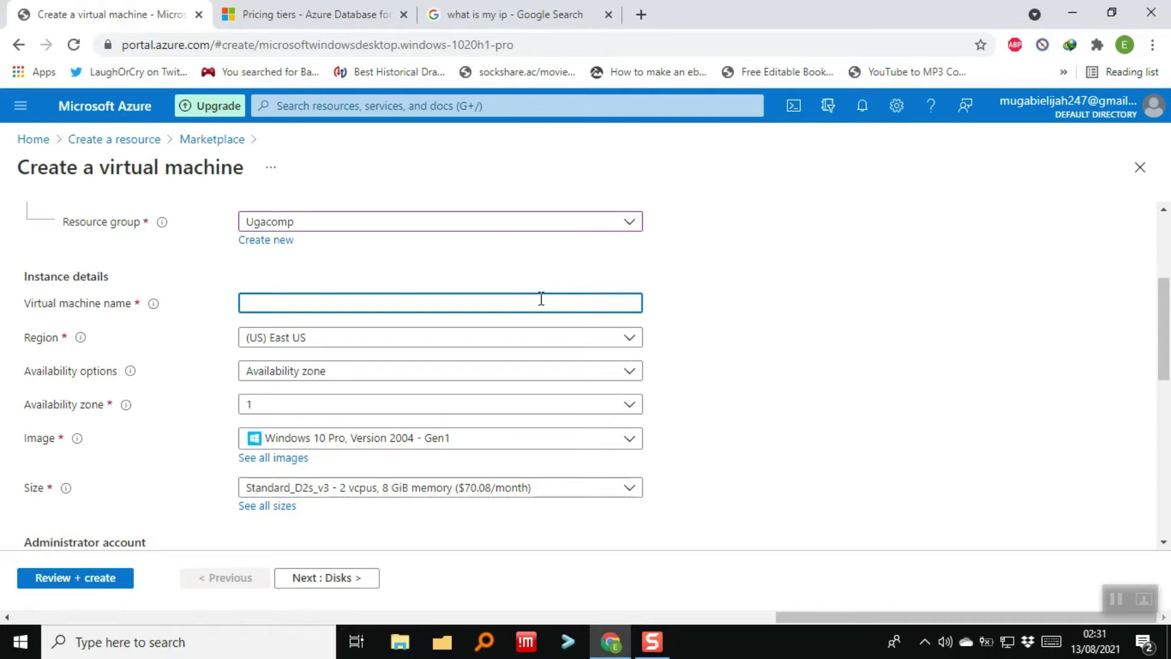
{"action": "type", "text": "Windows"}
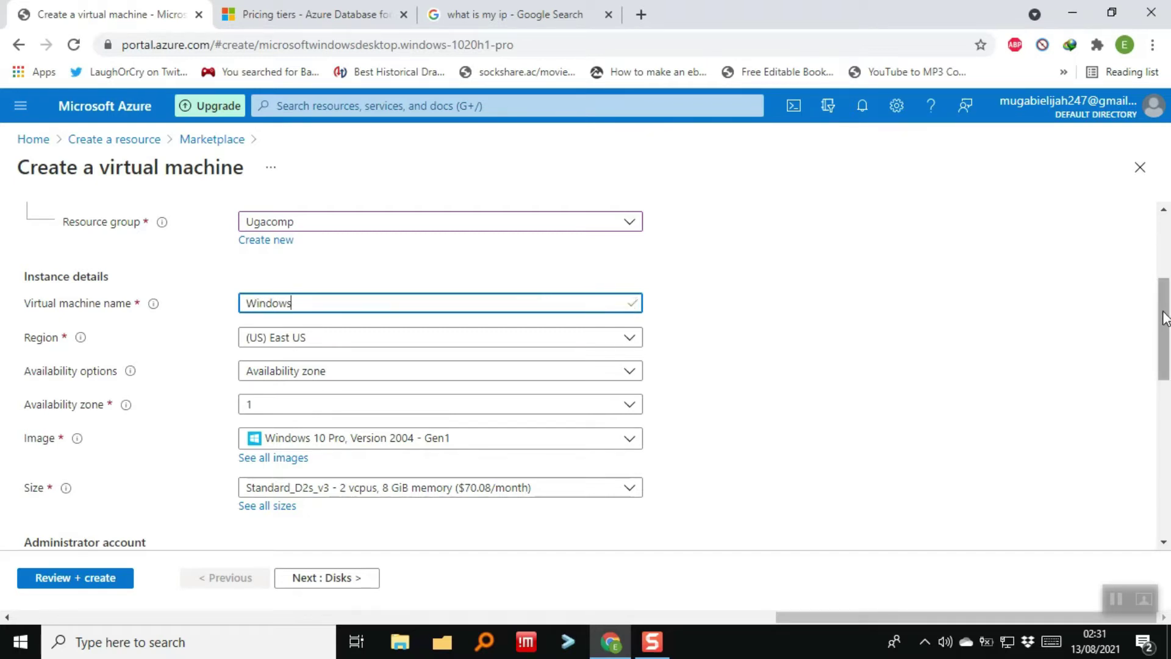
Step: Select the Standard_D2s_v3 size with 2 vcpus and 8 GiB memory for the virtual machine
{"action": "scroll", "coordinate": [1165, 317], "scroll_direction": "down", "scroll_amount": 1}
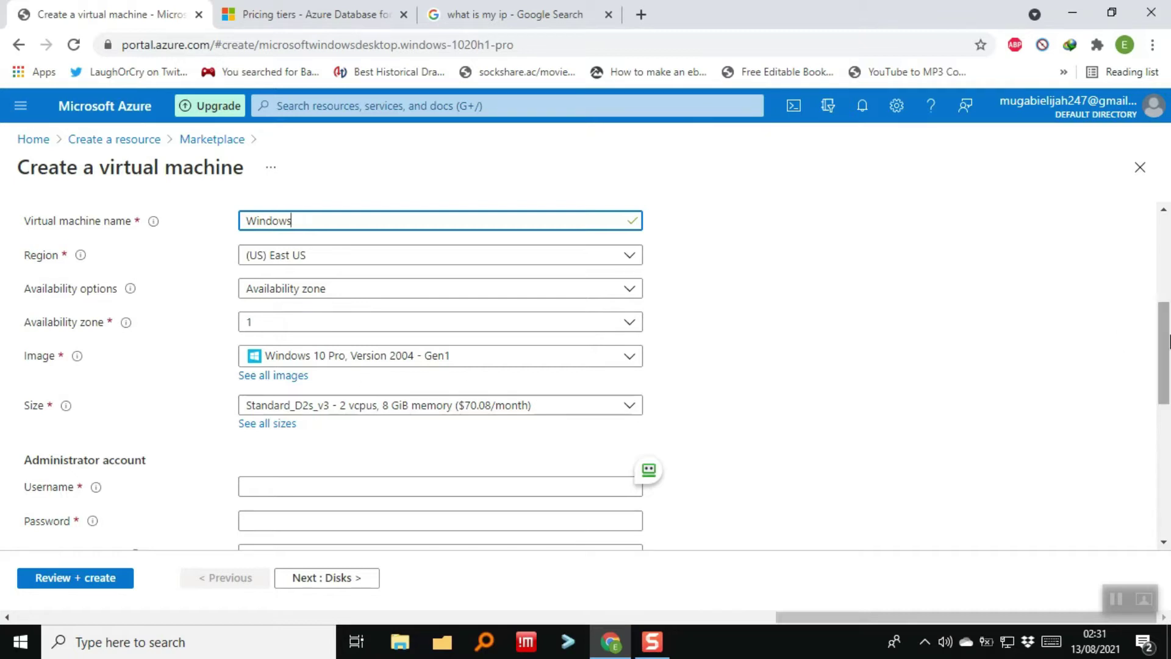
{"action": "left_click_drag", "start_coordinate": [1168, 342], "coordinate": [1168, 363]}
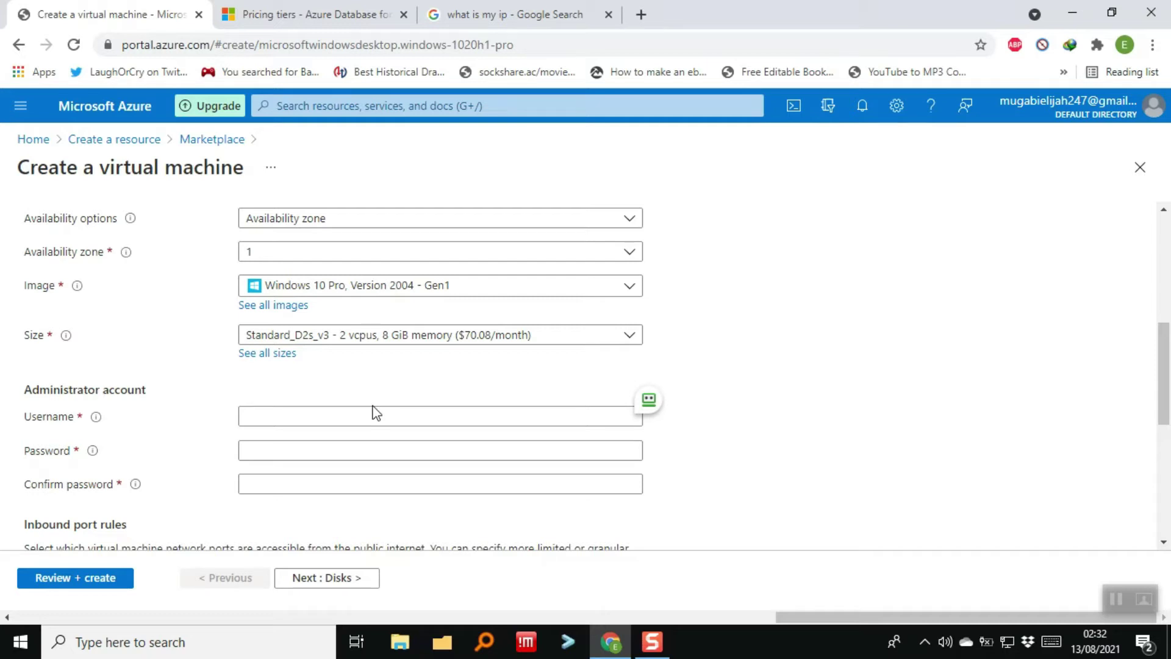
{"action": "left_click", "coordinate": [353, 337]}
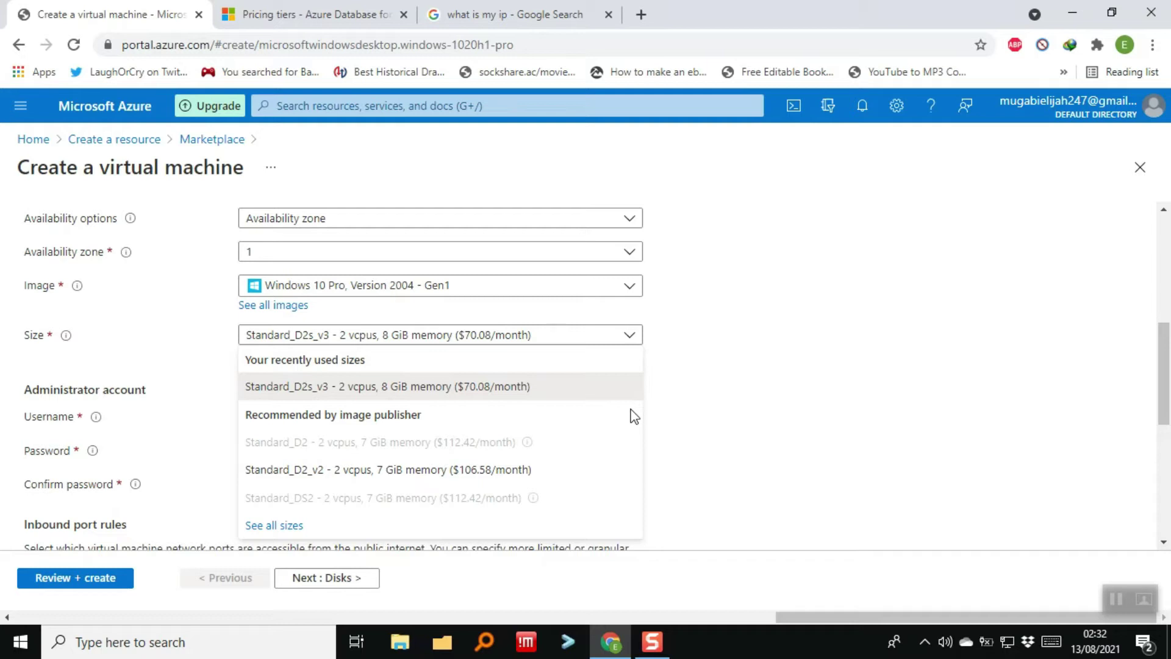
{"action": "left_click", "coordinate": [505, 390]}
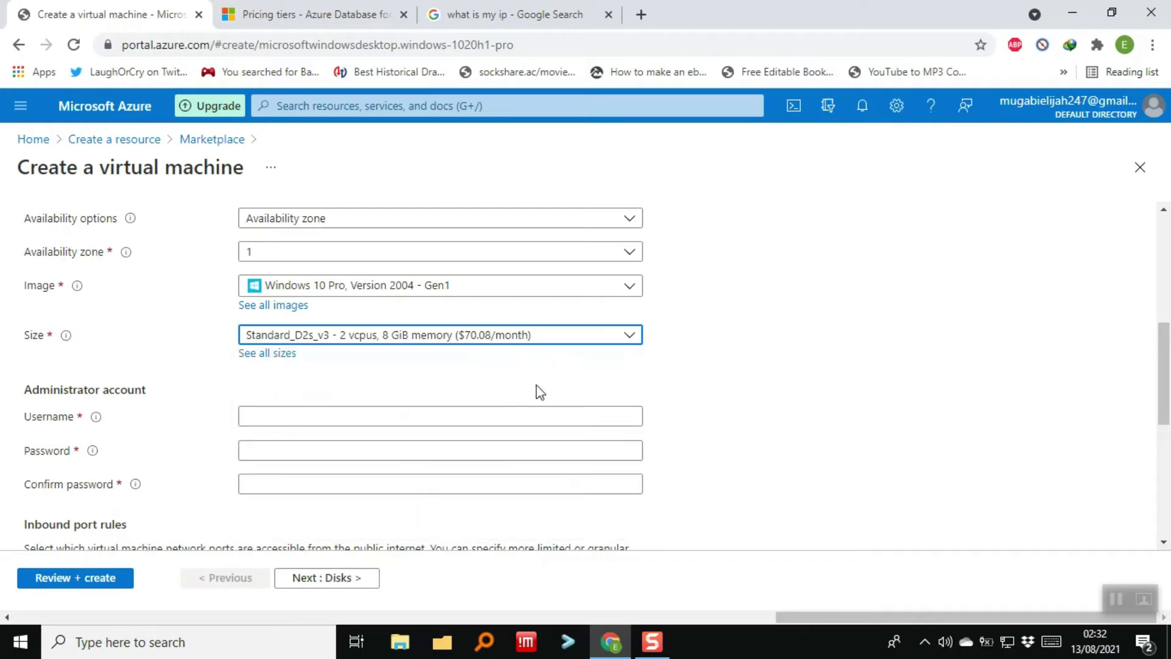
Step: Set the administrator username to Ugacomp, then enter and confirm the account password
{"action": "left_click_drag", "start_coordinate": [1166, 379], "coordinate": [1167, 415]}
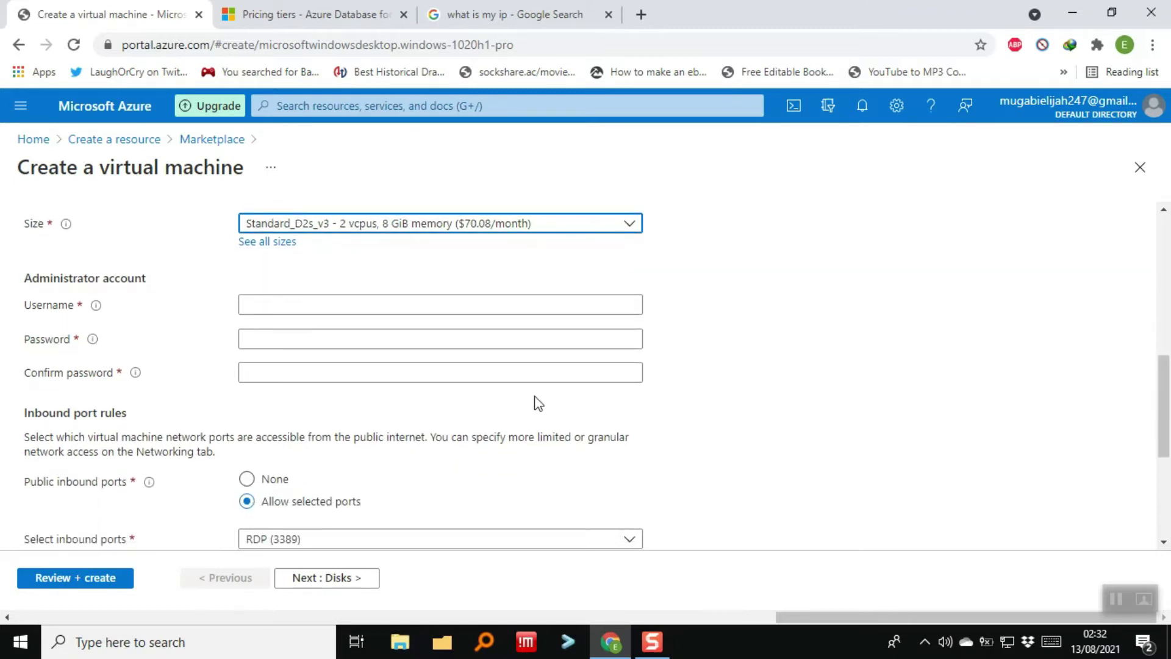
{"action": "left_click", "coordinate": [294, 313]}
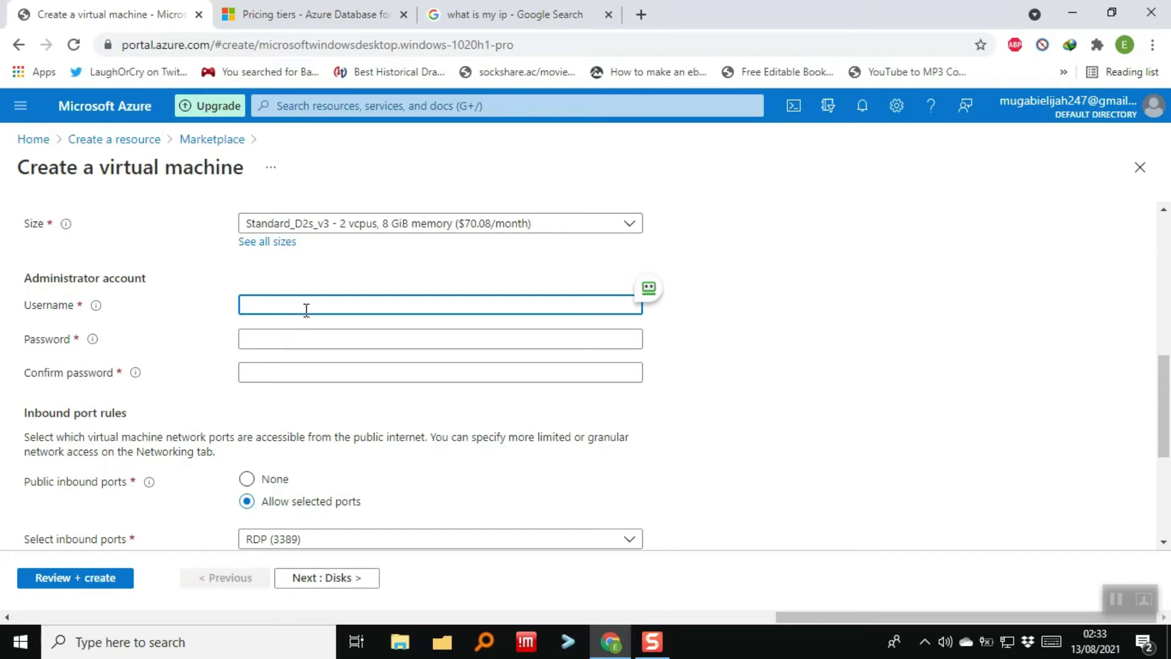
{"action": "type", "text": "Ugacomp"}
{"action": "left_click", "coordinate": [298, 347]}
{"action": "type", "text": "•"}
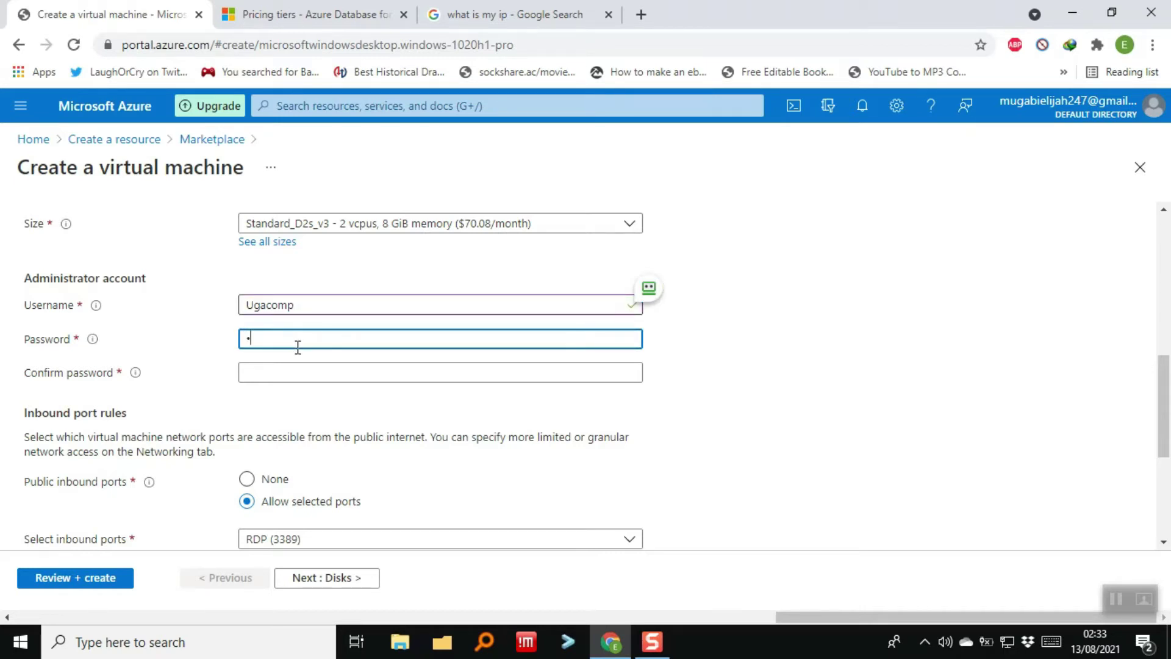
{"action": "type", "text": "•••••••••••"}
{"action": "left_click", "coordinate": [282, 373]}
{"action": "type", "text": "•••••"}
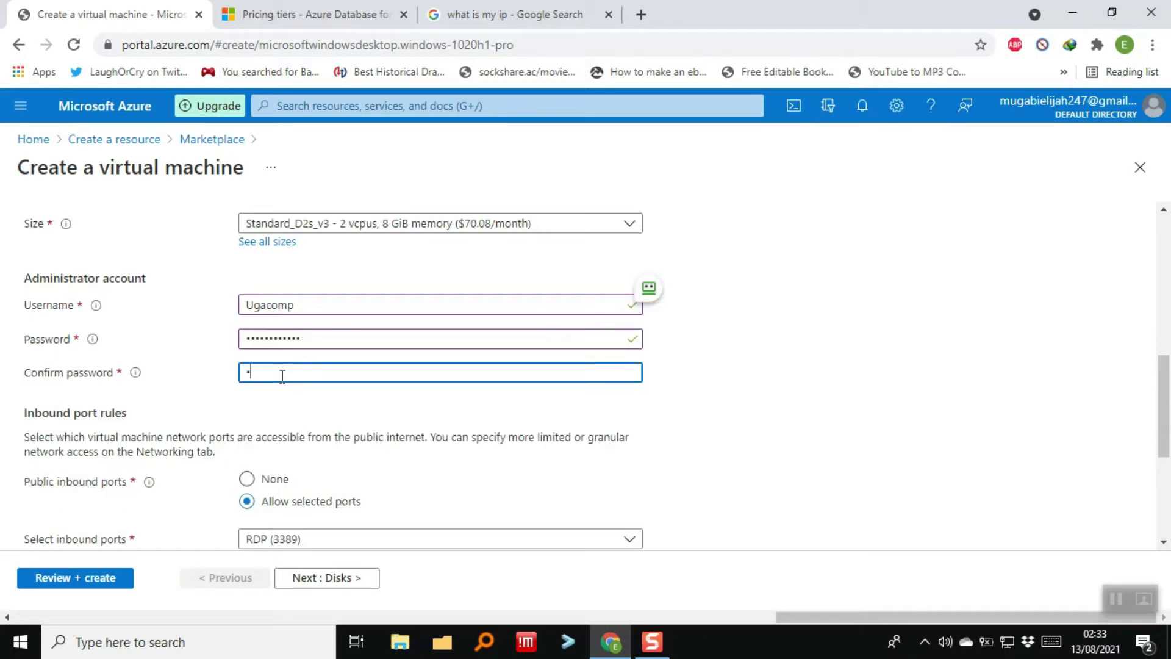
{"action": "type", "text": "•••••••"}
Step: Review the inbound port rules, open Windows' Remote Desktop Connection app for a look, and return to the virtual machine form
{"action": "left_click_drag", "start_coordinate": [1167, 394], "coordinate": [1167, 430]}
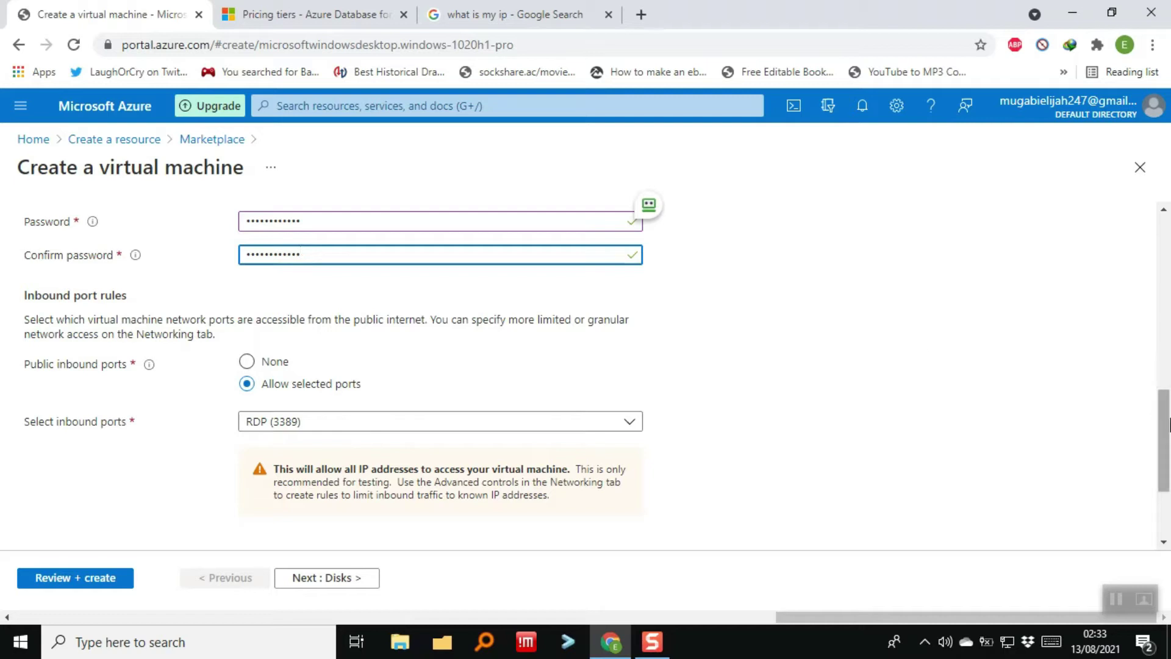
{"action": "left_click", "coordinate": [221, 651]}
{"action": "type", "text": "re"}
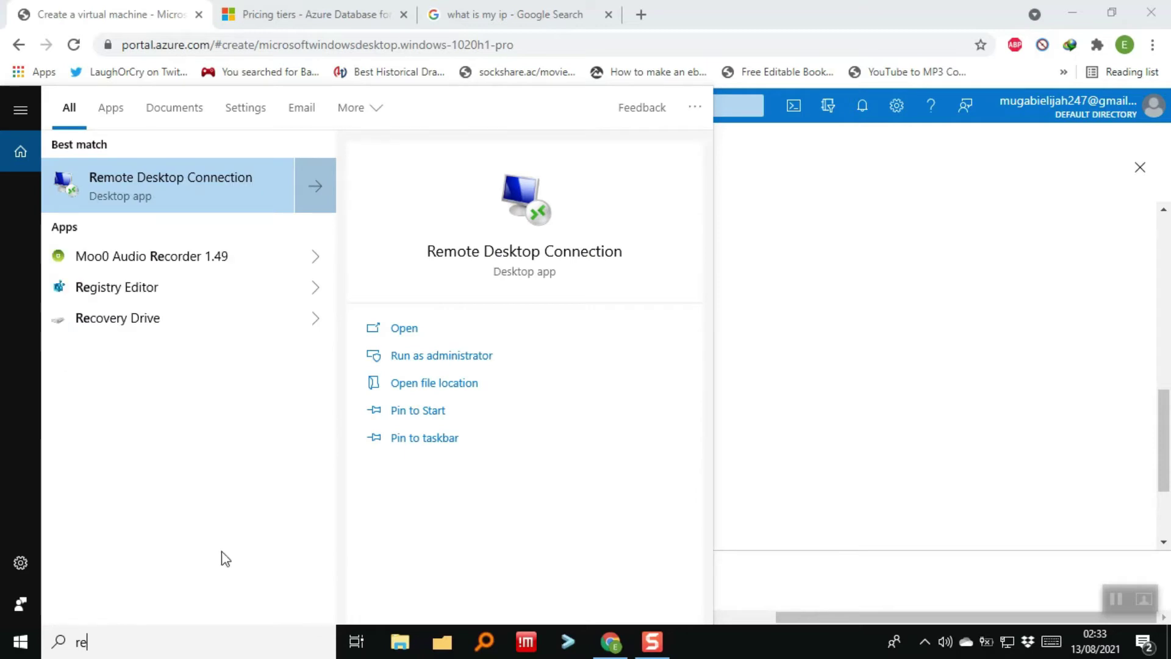
{"action": "left_click", "coordinate": [137, 177]}
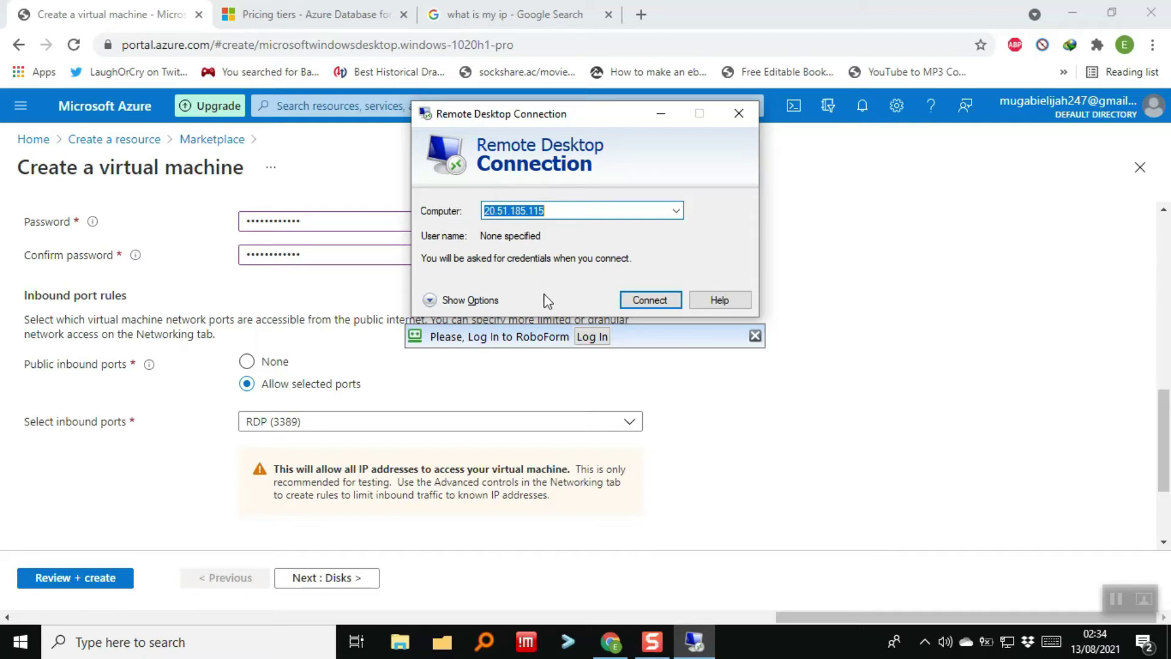
{"action": "left_click", "coordinate": [719, 462]}
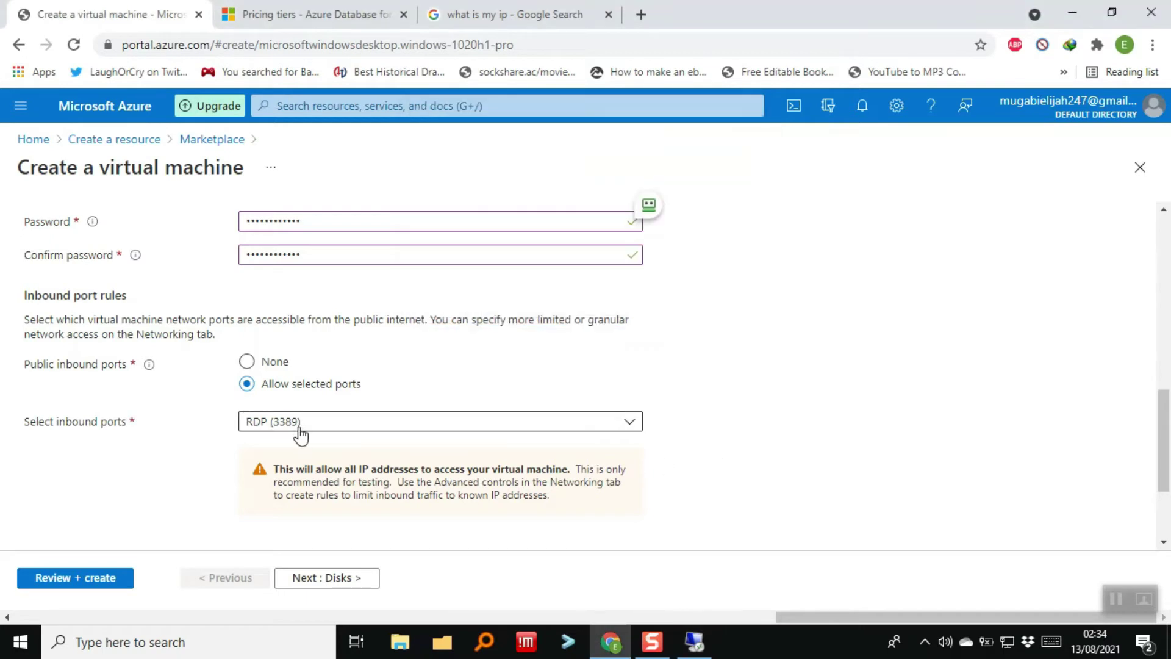
Step: Confirm the eligible Windows 10 license with multi-tenant hosting rights and proceed to the disk settings
{"action": "scroll", "coordinate": [1166, 464], "scroll_direction": "down", "scroll_amount": 1}
{"action": "scroll", "coordinate": [1166, 463], "scroll_direction": "down", "scroll_amount": 1}
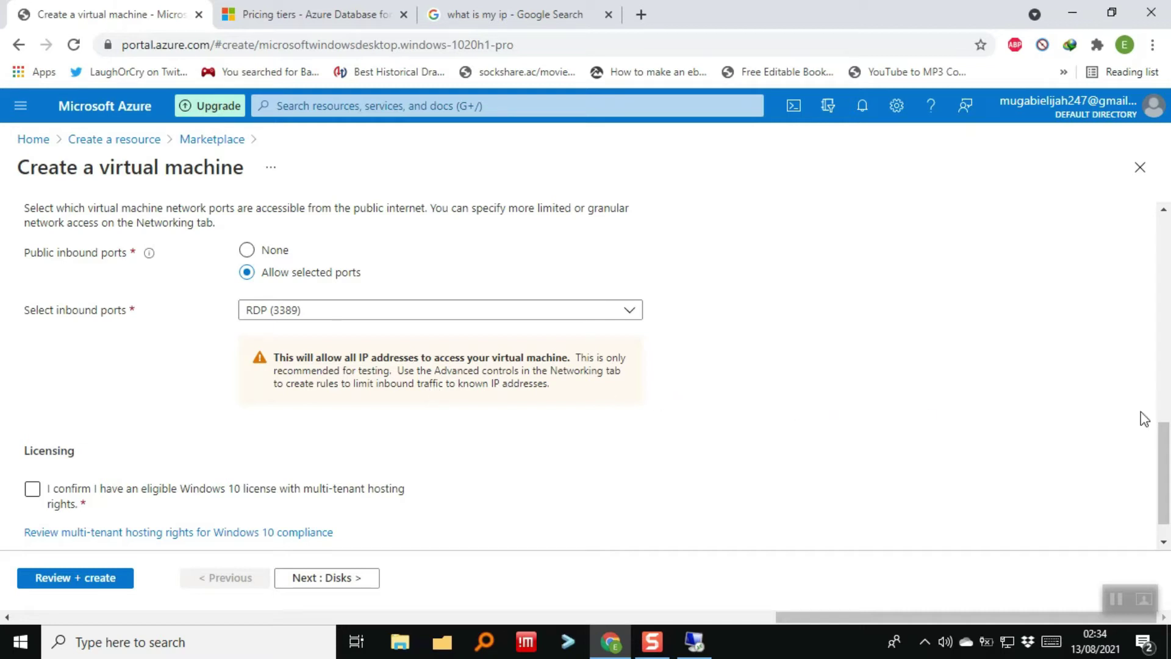
{"action": "scroll", "coordinate": [1162, 470], "scroll_direction": "down", "scroll_amount": 1}
{"action": "left_click", "coordinate": [396, 455]}
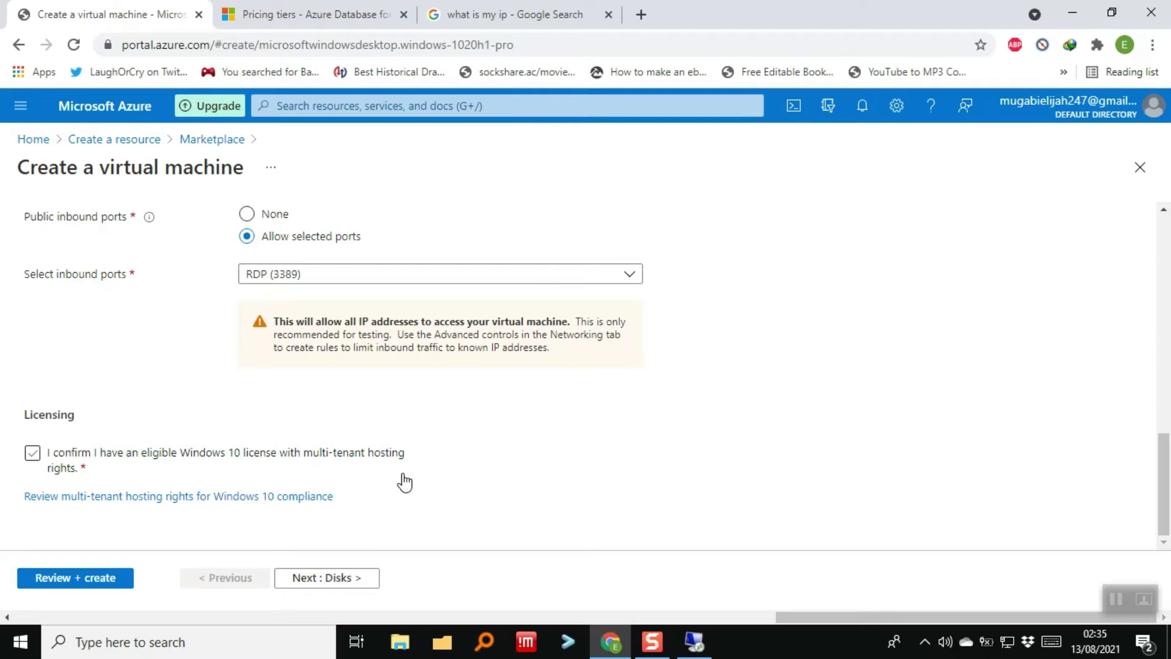
{"action": "left_click", "coordinate": [32, 453]}
{"action": "left_click", "coordinate": [346, 578]}
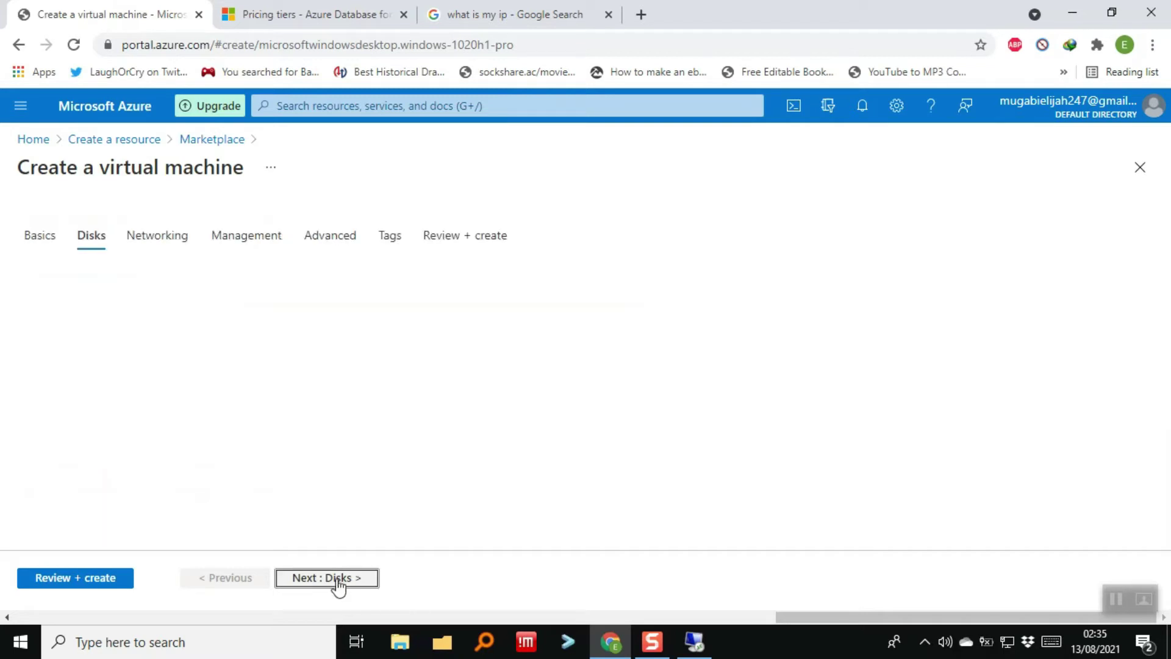
Step: Set the OS disk type to Standard SSD (locally-redundant storage)
{"action": "left_click_drag", "start_coordinate": [1168, 297], "coordinate": [1170, 328]}
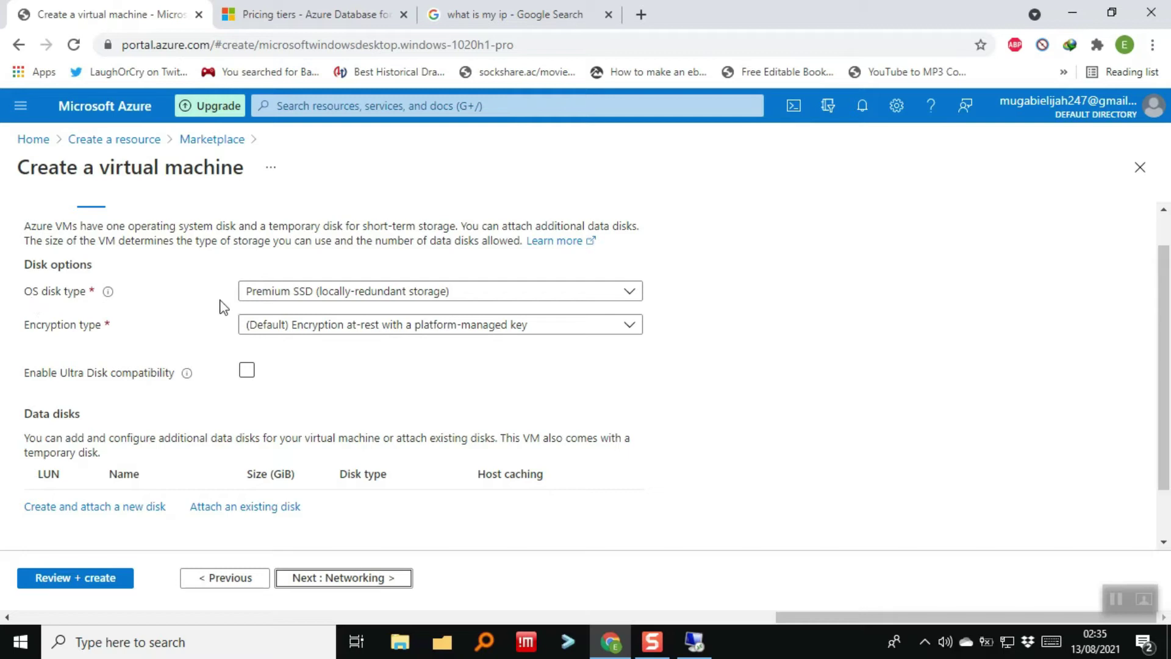
{"action": "left_click", "coordinate": [287, 299]}
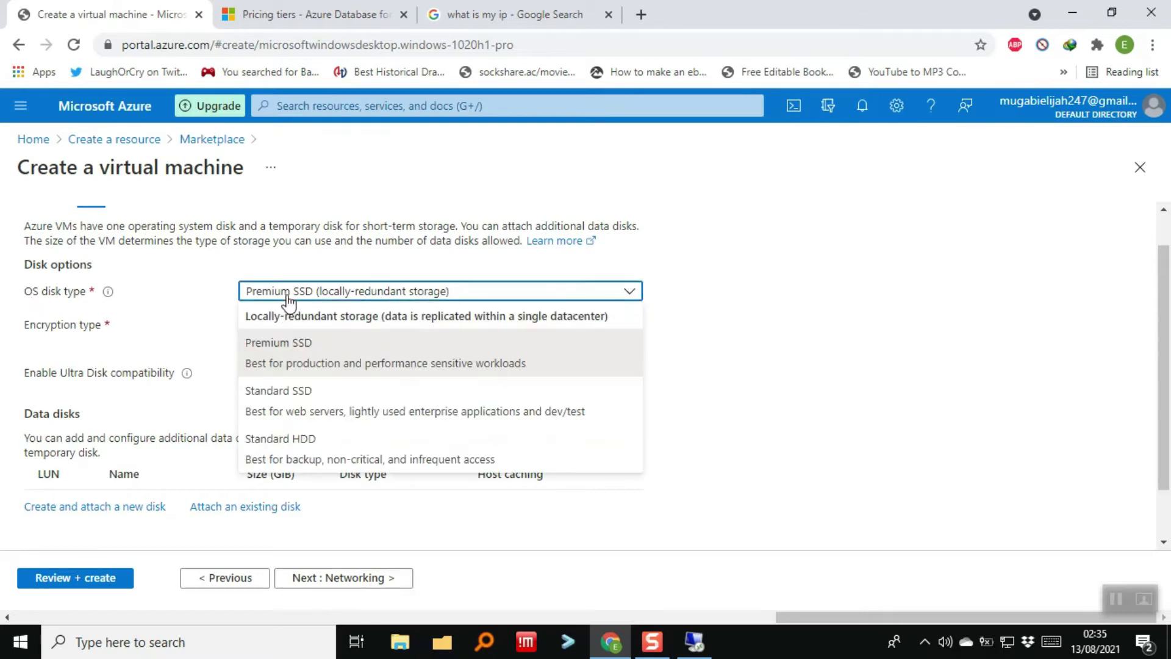
{"action": "left_click", "coordinate": [315, 406]}
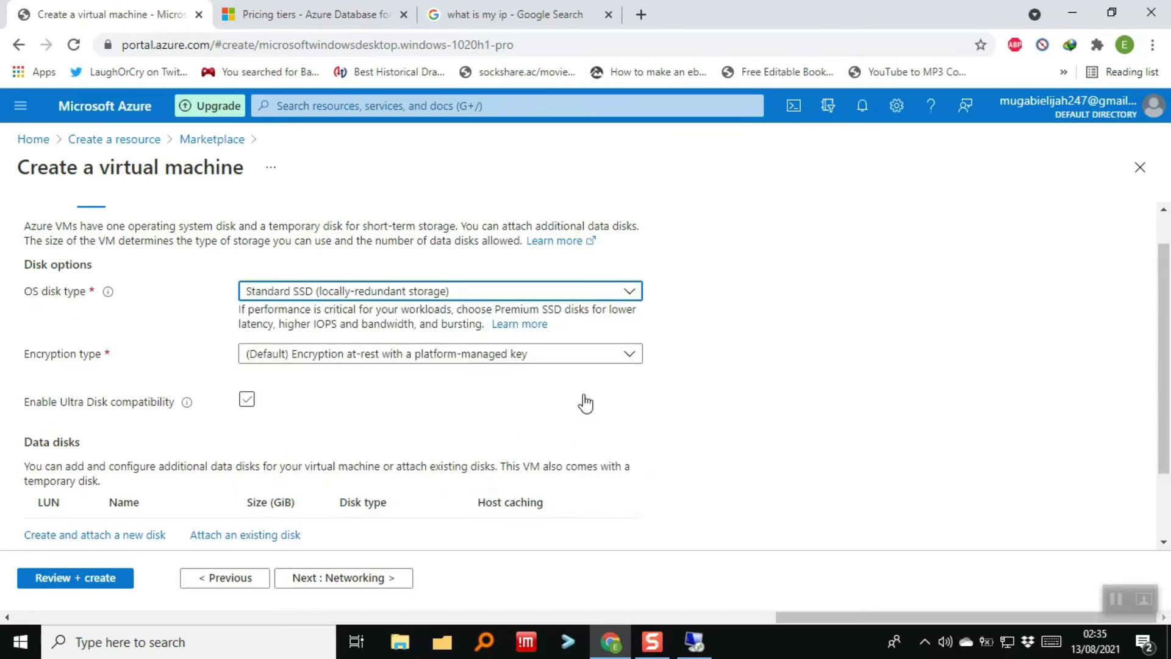
Step: Check the available OS disk types without changing the selection, review the remaining disk options and proceed to the networking settings
{"action": "left_click", "coordinate": [290, 291]}
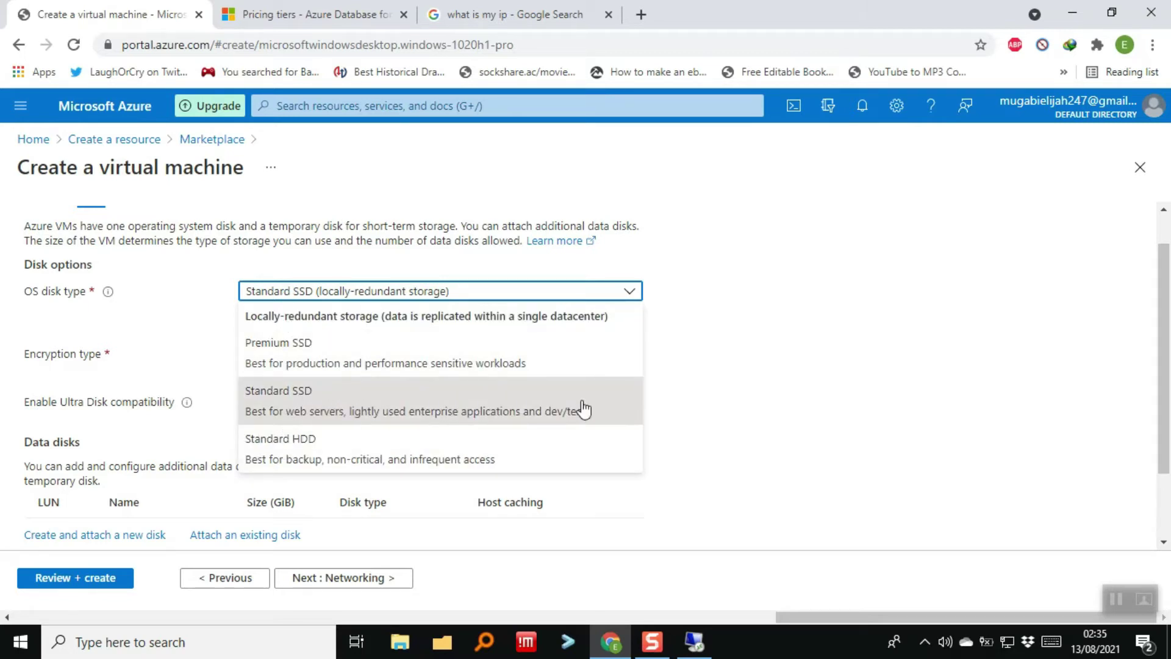
{"action": "left_click", "coordinate": [844, 397]}
{"action": "scroll", "coordinate": [1165, 390], "scroll_direction": "down", "scroll_amount": 2}
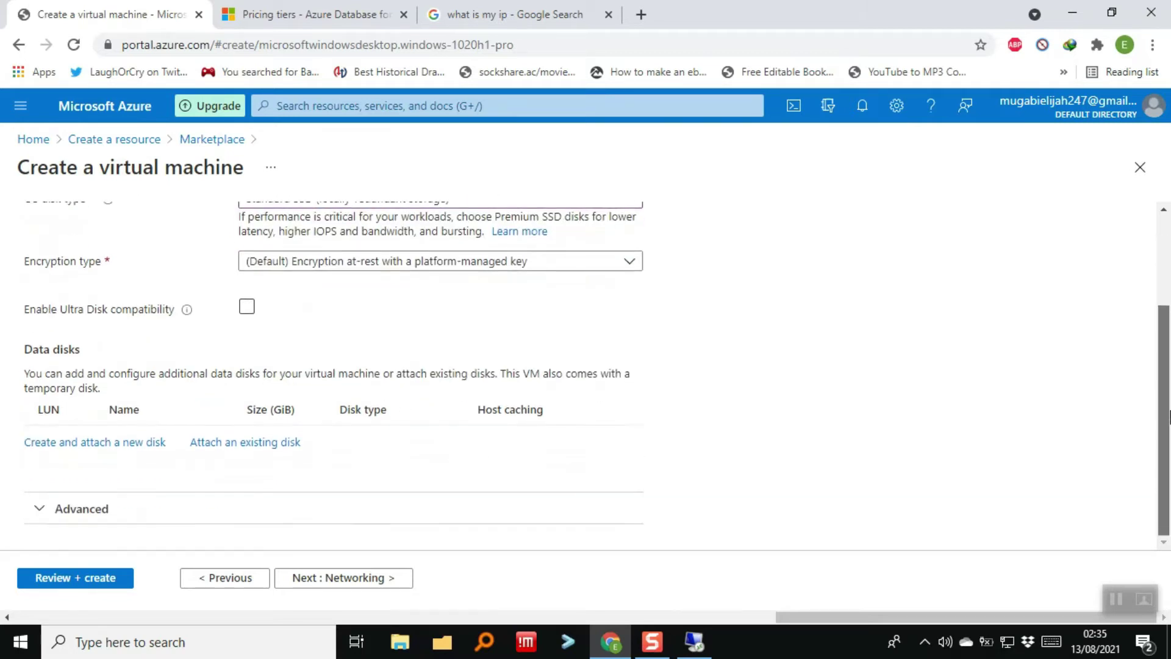
{"action": "left_click", "coordinate": [326, 582]}
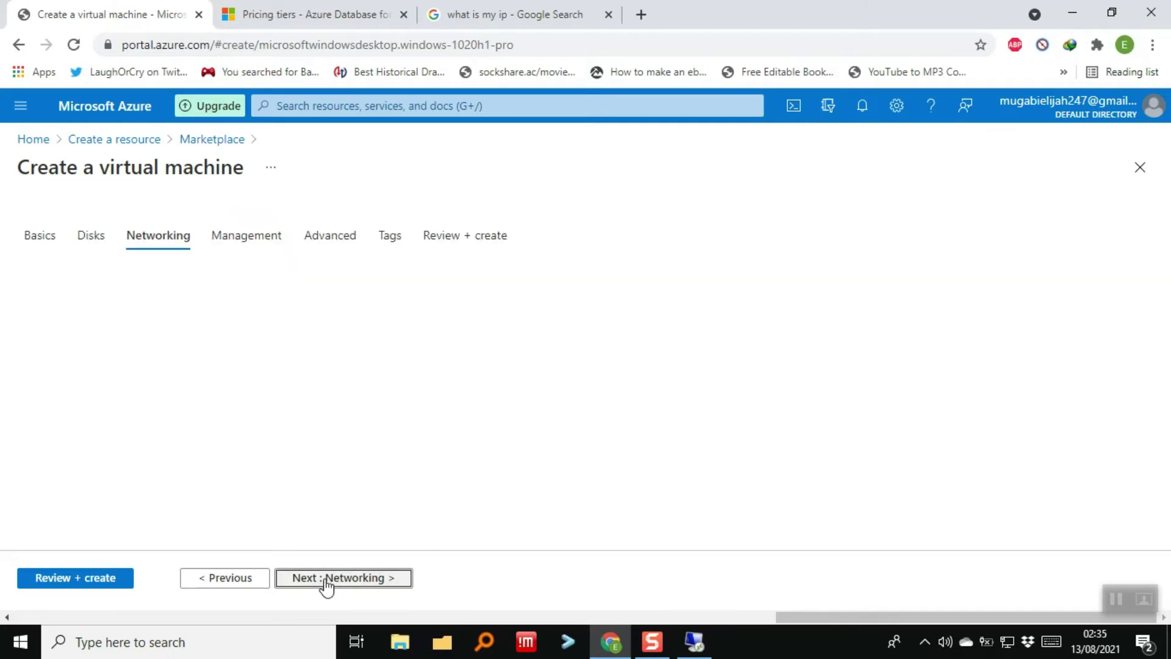
Step: Review the networking settings, keep RDP (3389) as the only selected inbound port, and proceed to the management settings
{"action": "left_click_drag", "start_coordinate": [1168, 345], "coordinate": [1169, 453]}
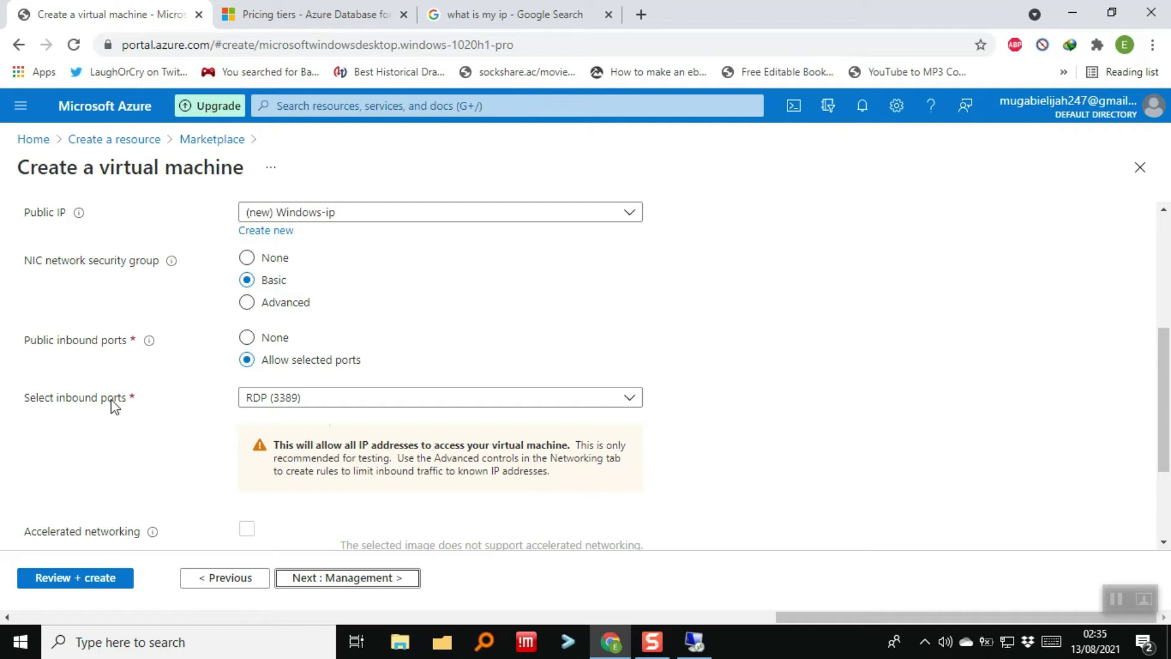
{"action": "left_click", "coordinate": [300, 399]}
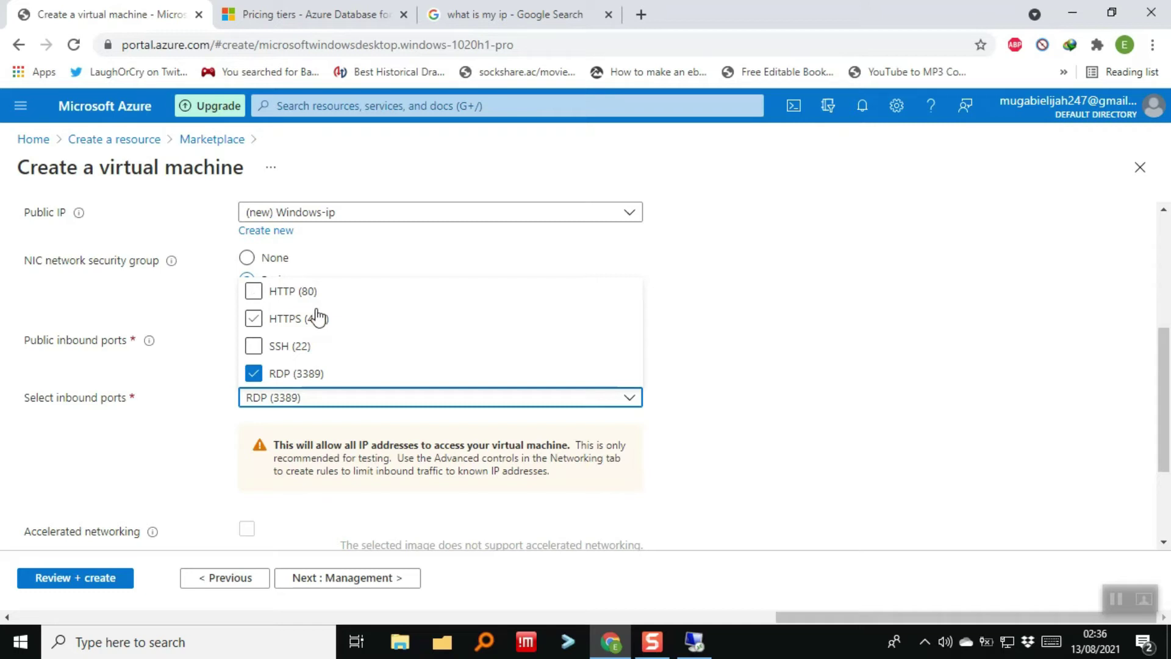
{"action": "left_click", "coordinate": [189, 519]}
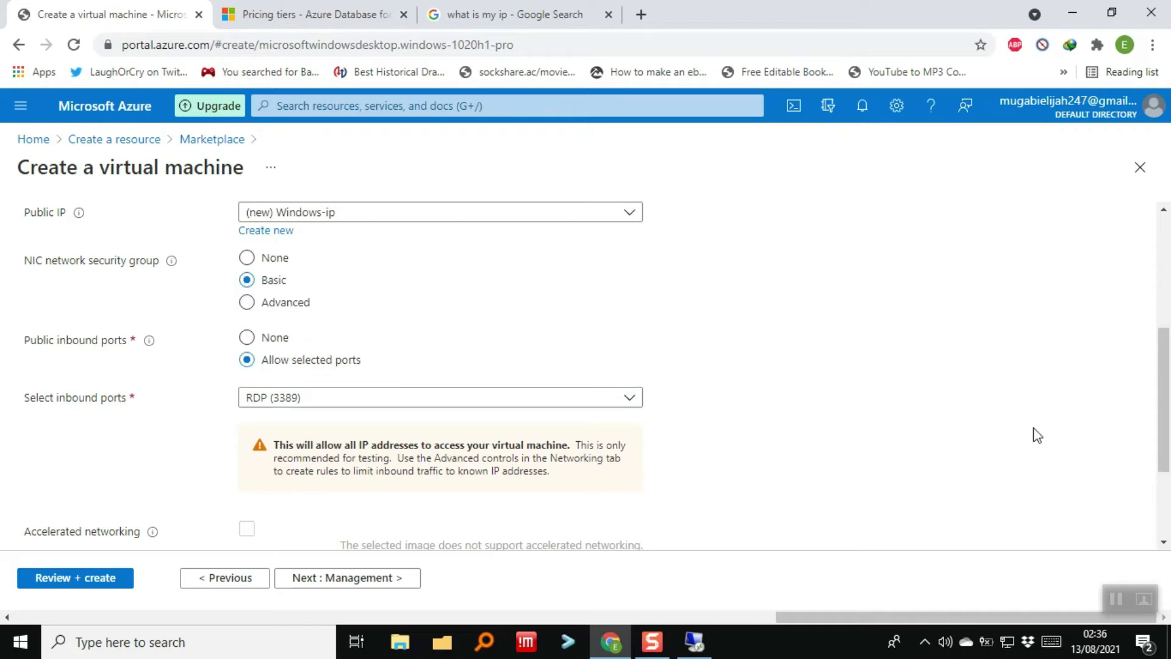
{"action": "left_click_drag", "start_coordinate": [1160, 409], "coordinate": [1164, 463]}
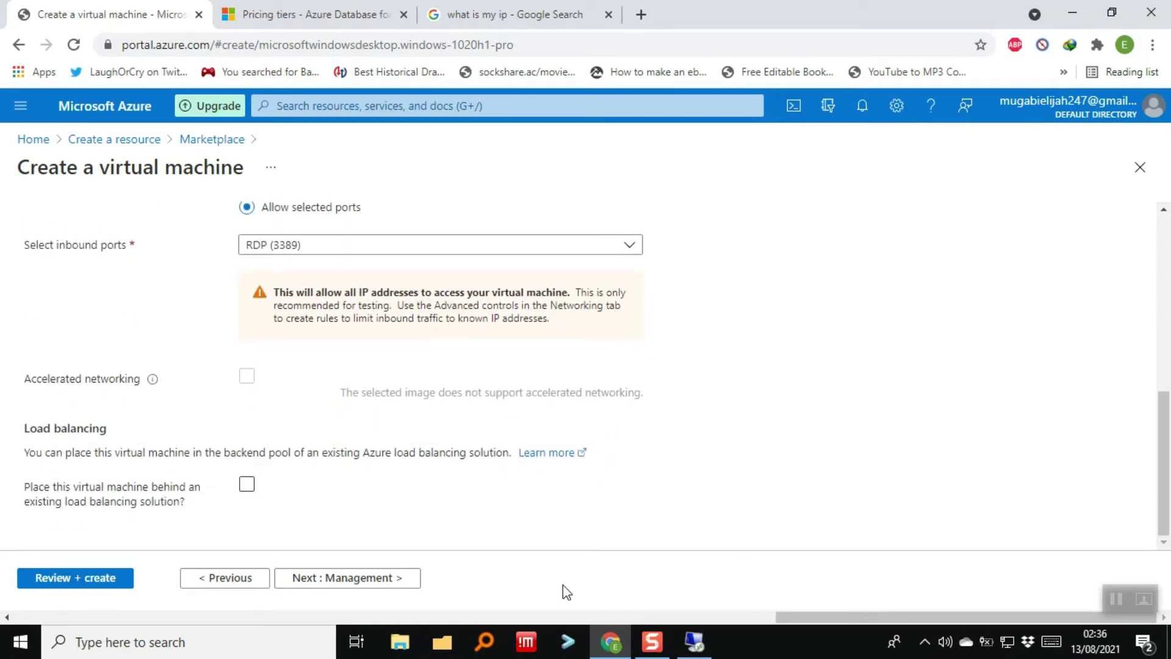
{"action": "left_click", "coordinate": [337, 587]}
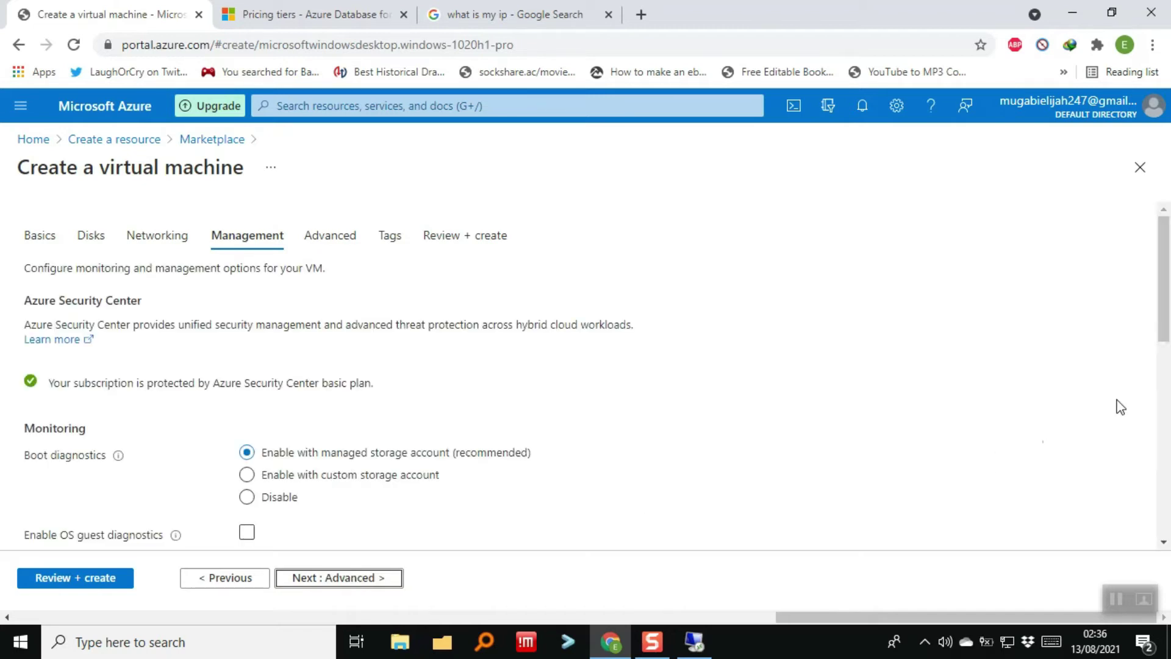
Step: Keep the default management and advanced settings and submit the virtual machine configuration for final review and validation
{"action": "left_click_drag", "start_coordinate": [1170, 284], "coordinate": [1167, 473]}
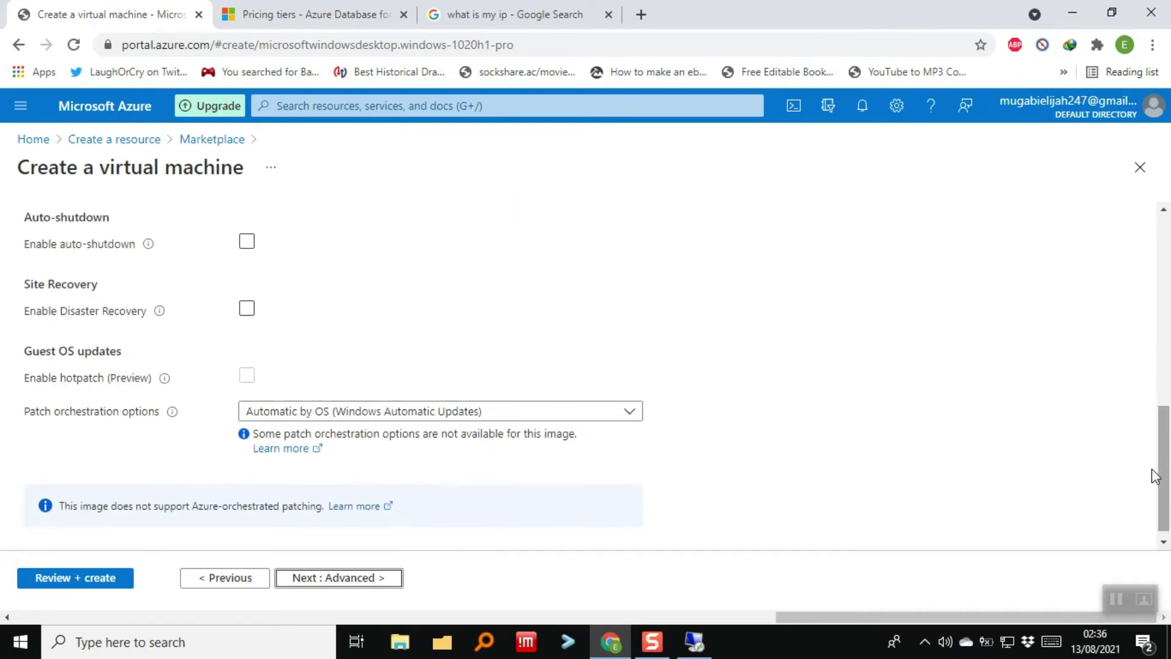
{"action": "left_click", "coordinate": [330, 578]}
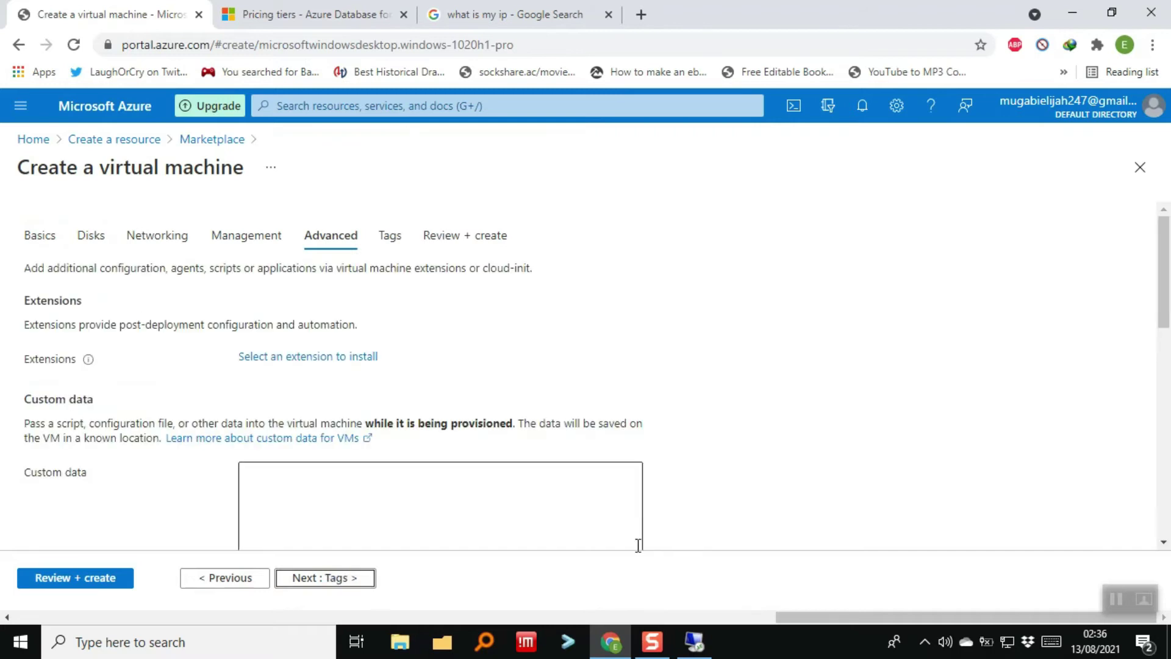
{"action": "left_click_drag", "start_coordinate": [1169, 296], "coordinate": [1169, 525]}
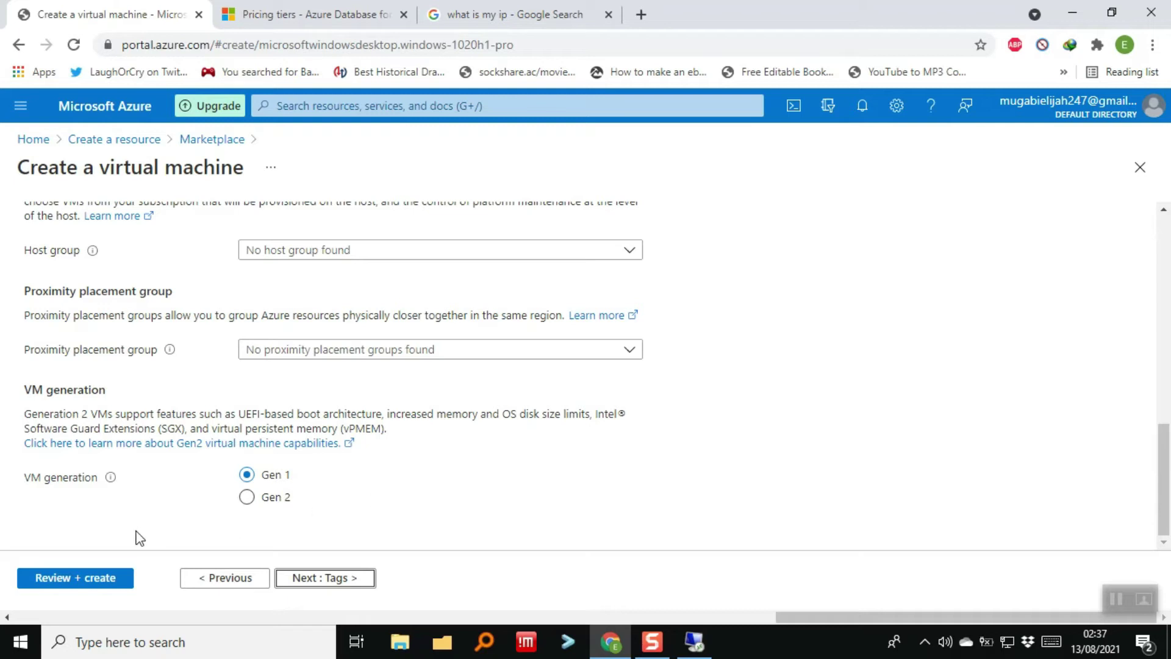
{"action": "left_click", "coordinate": [100, 583]}
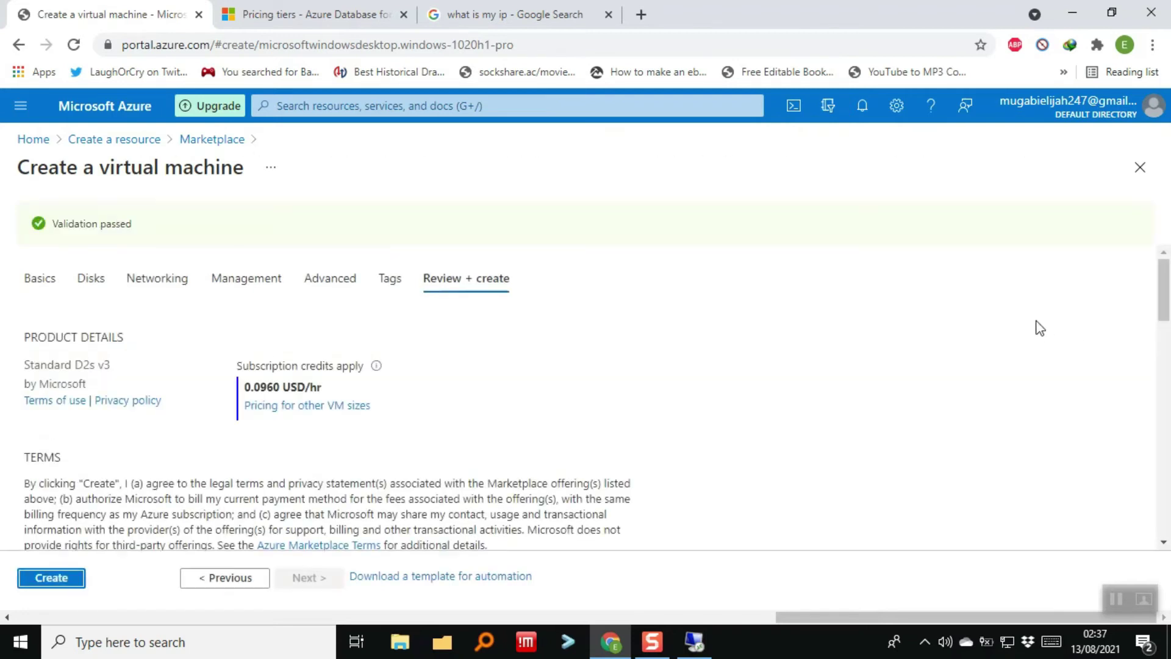
Step: Review the configuration summary from the product details and terms through the advanced settings, and create the virtual machine
{"action": "mouse_move", "coordinate": [1169, 286]}
{"action": "left_mouse_down"}
{"action": "mouse_move", "coordinate": [1168, 297]}
{"action": "mouse_move", "coordinate": [1168, 286]}
{"action": "left_mouse_up"}
{"action": "scroll", "coordinate": [1168, 308], "scroll_direction": "down", "scroll_amount": 1}
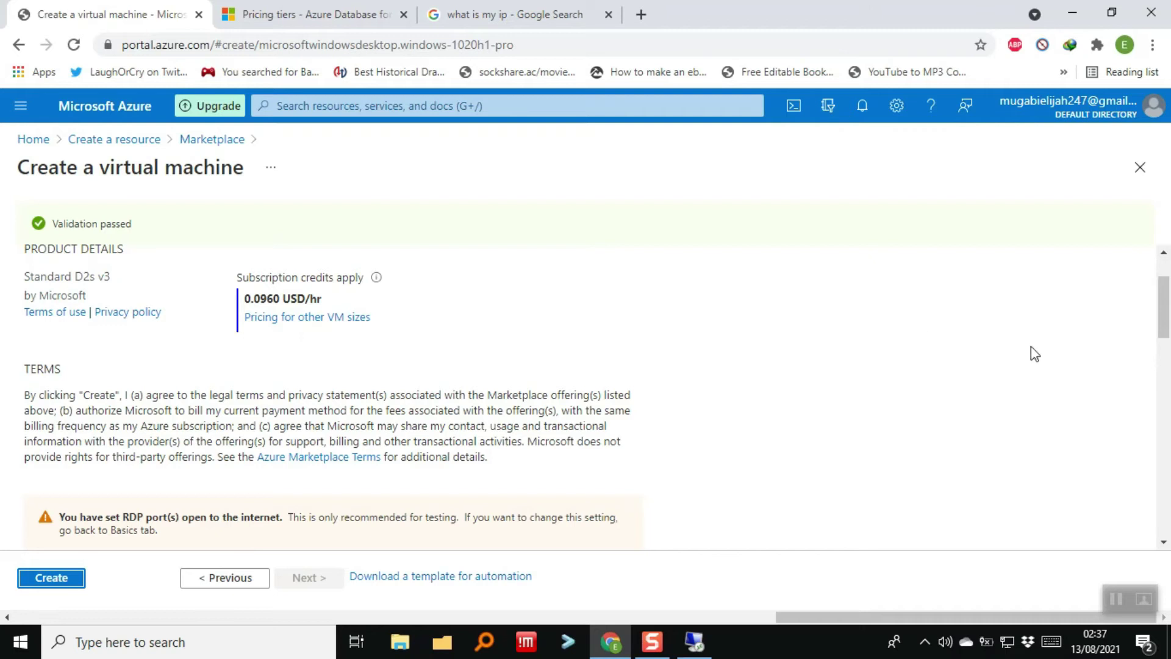
{"action": "scroll", "coordinate": [1167, 319], "scroll_direction": "down", "scroll_amount": 1}
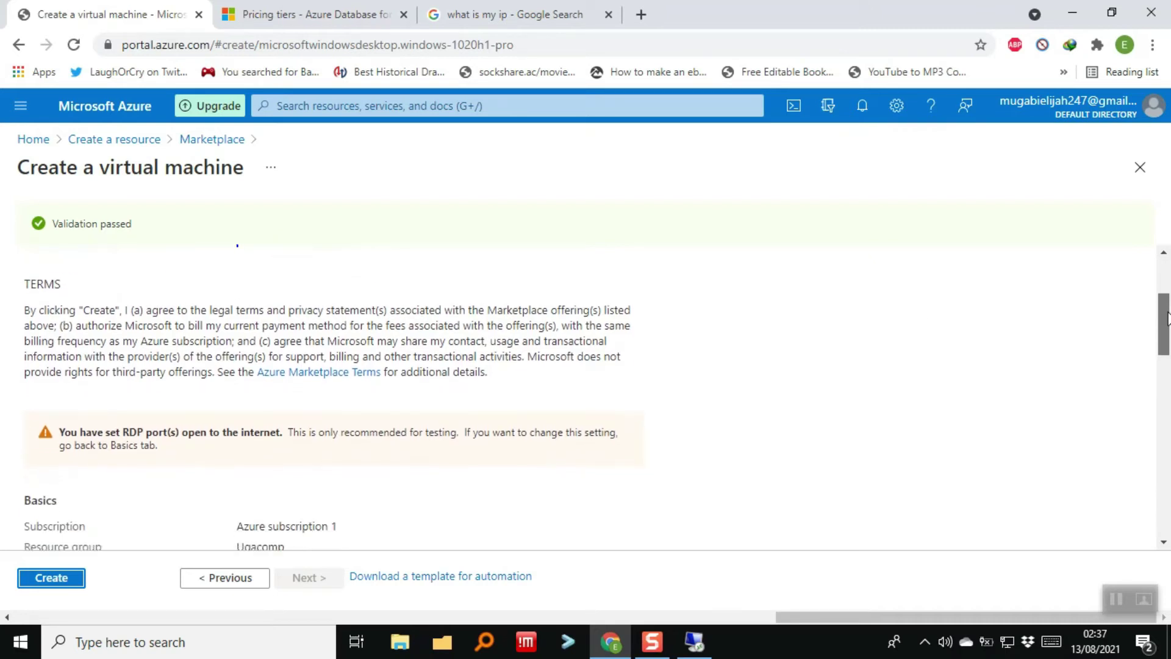
{"action": "left_click_drag", "start_coordinate": [1167, 318], "coordinate": [1166, 328]}
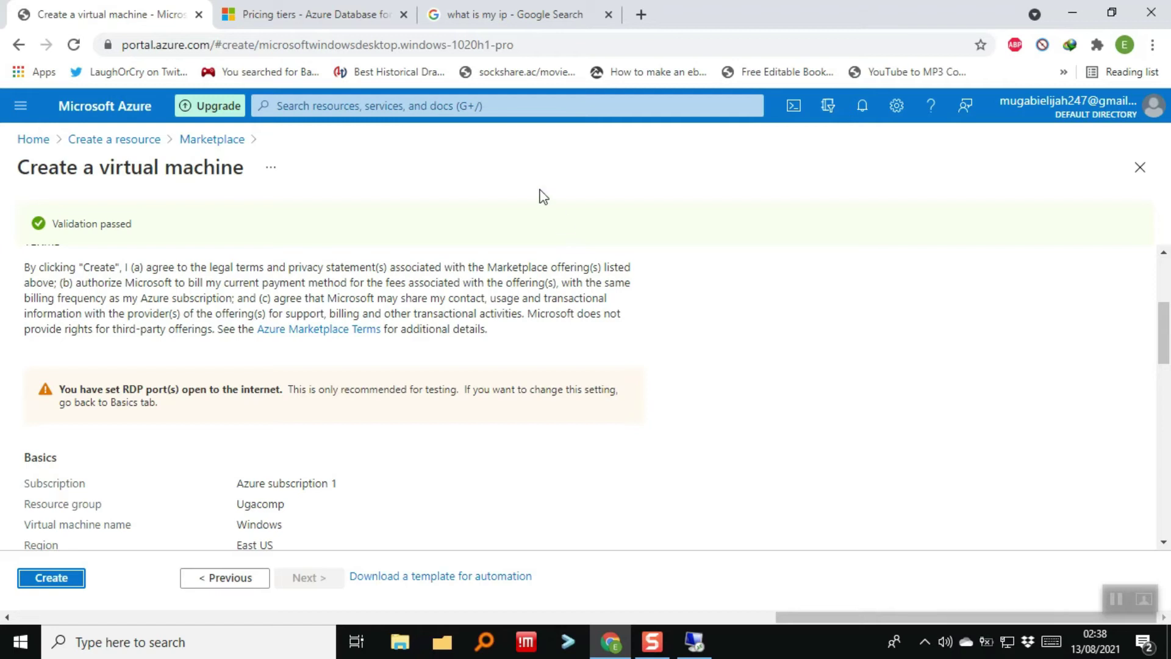
{"action": "left_click_drag", "start_coordinate": [1168, 314], "coordinate": [1151, 462]}
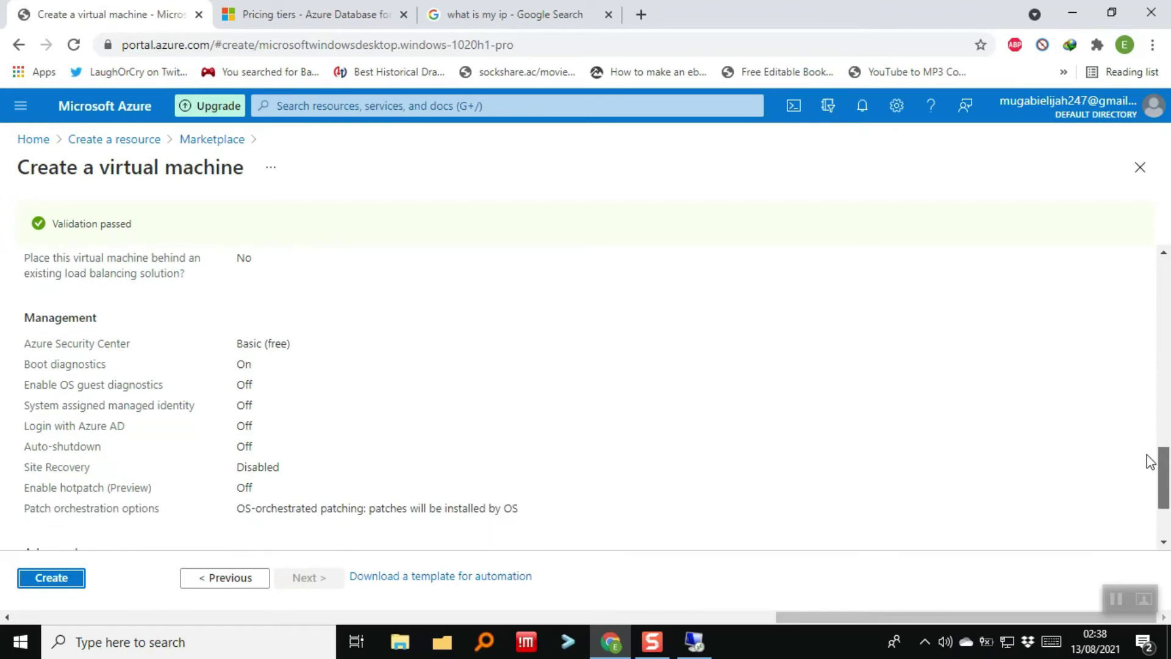
{"action": "left_click_drag", "start_coordinate": [1150, 462], "coordinate": [1166, 466]}
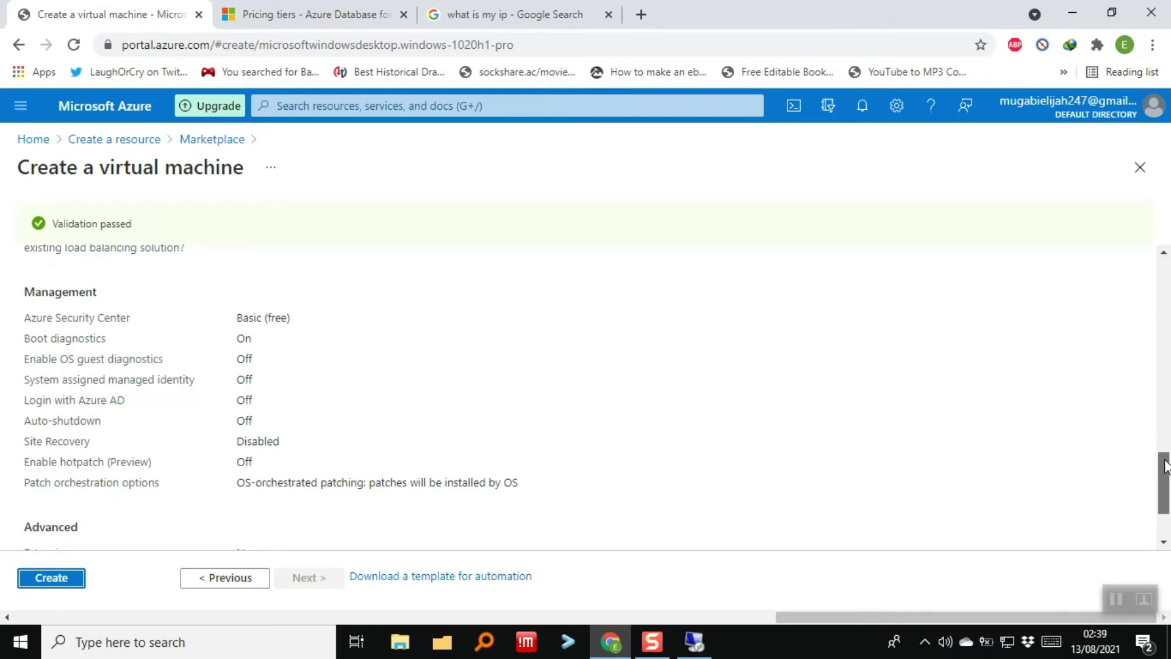
{"action": "left_click_drag", "start_coordinate": [1165, 466], "coordinate": [1166, 488]}
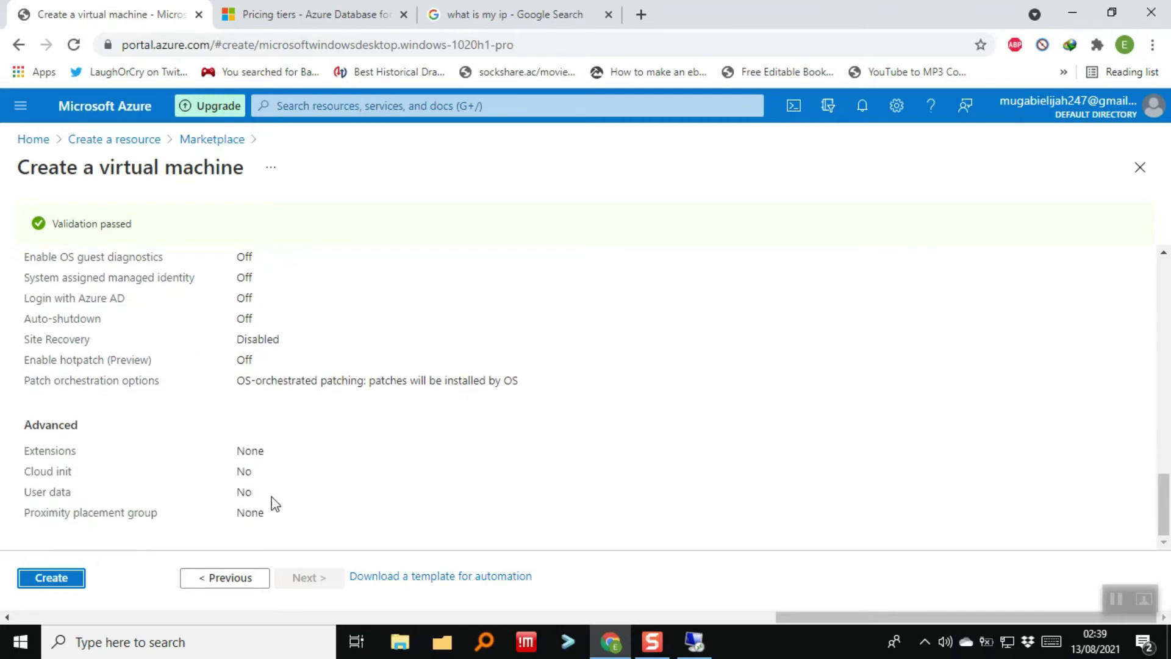
{"action": "left_click", "coordinate": [64, 580]}
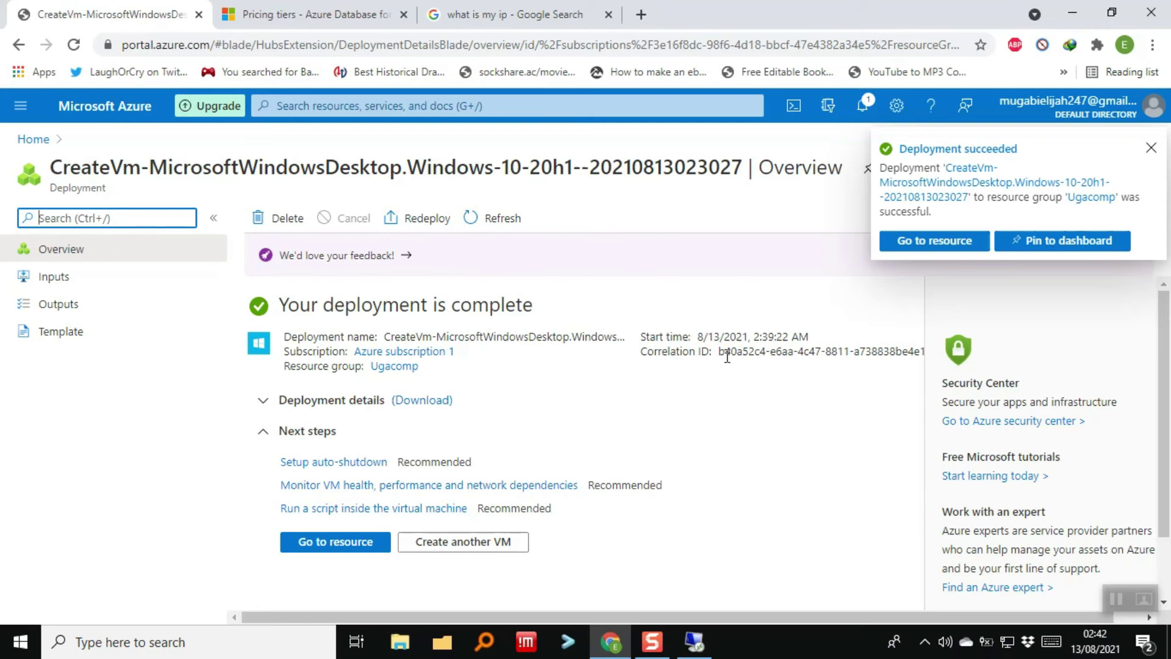
Step: Open the deployed virtual machine's resource page and copy its public IP address
{"action": "left_click", "coordinate": [337, 542]}
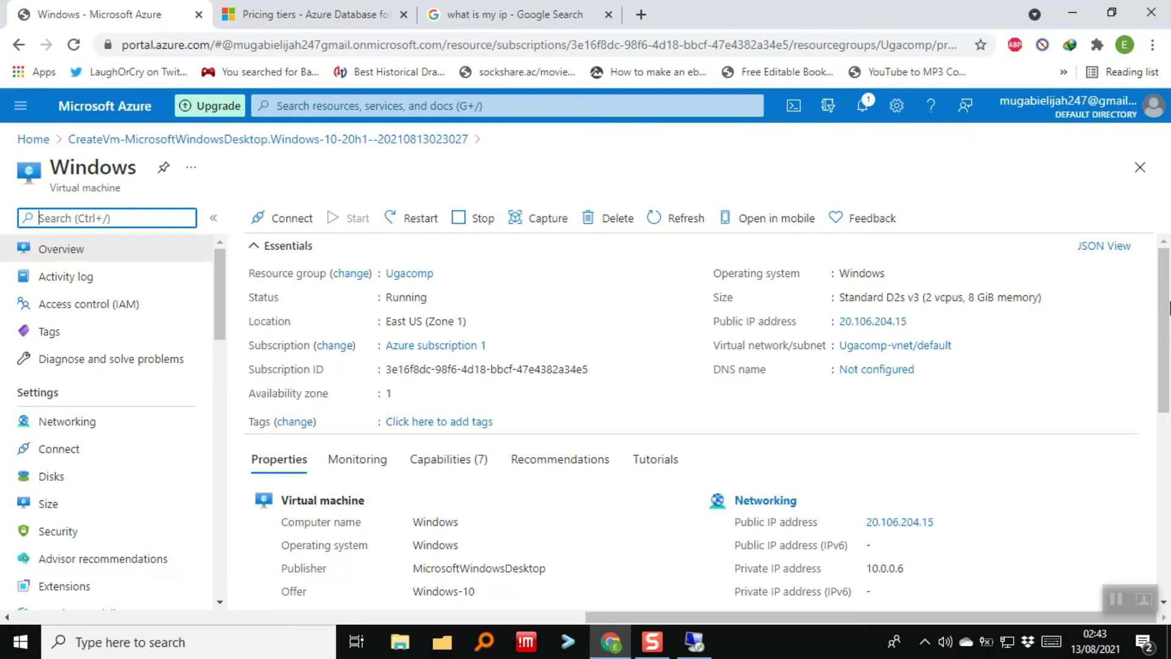
{"action": "mouse_move", "coordinate": [1169, 299]}
{"action": "left_mouse_down"}
{"action": "mouse_move", "coordinate": [1169, 361]}
{"action": "mouse_move", "coordinate": [1168, 285]}
{"action": "left_mouse_up"}
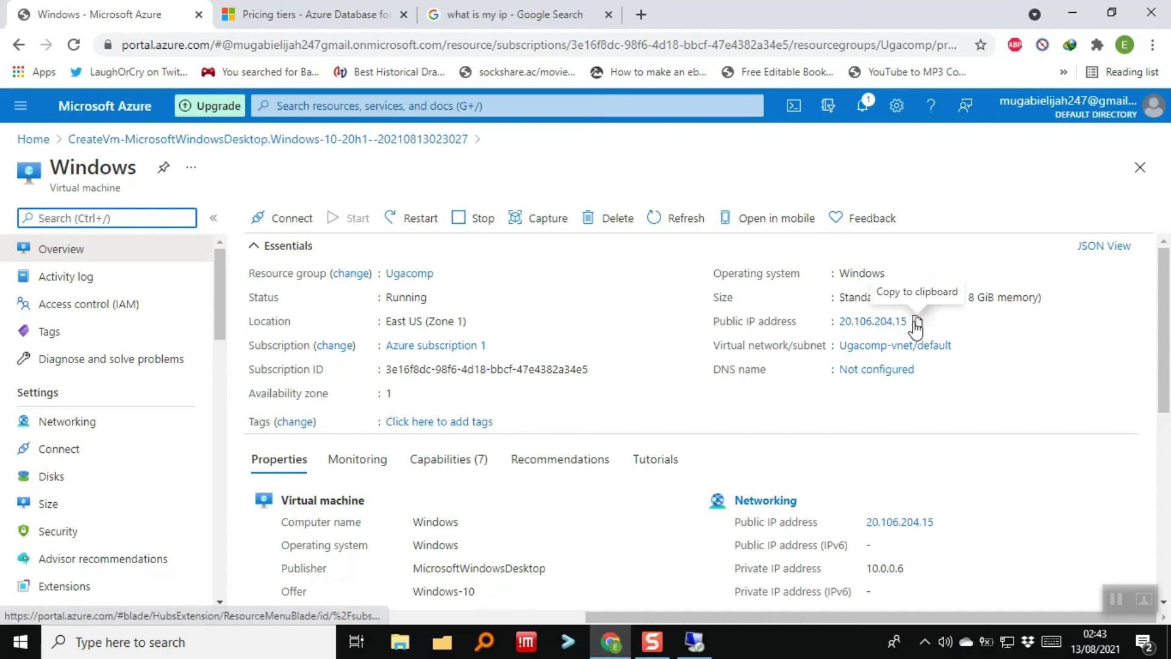
{"action": "left_click", "coordinate": [916, 328]}
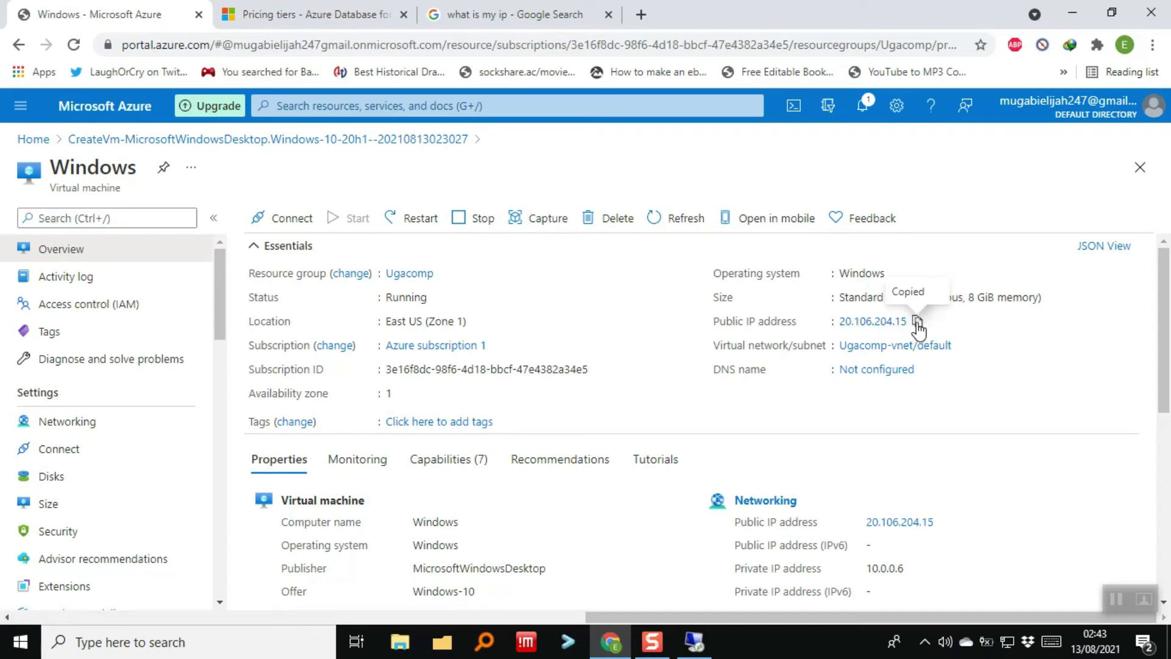
Step: Close the open Remote Desktop Connection window, relaunch the app through a Windows search, and expand its connection options
{"action": "left_click", "coordinate": [694, 643]}
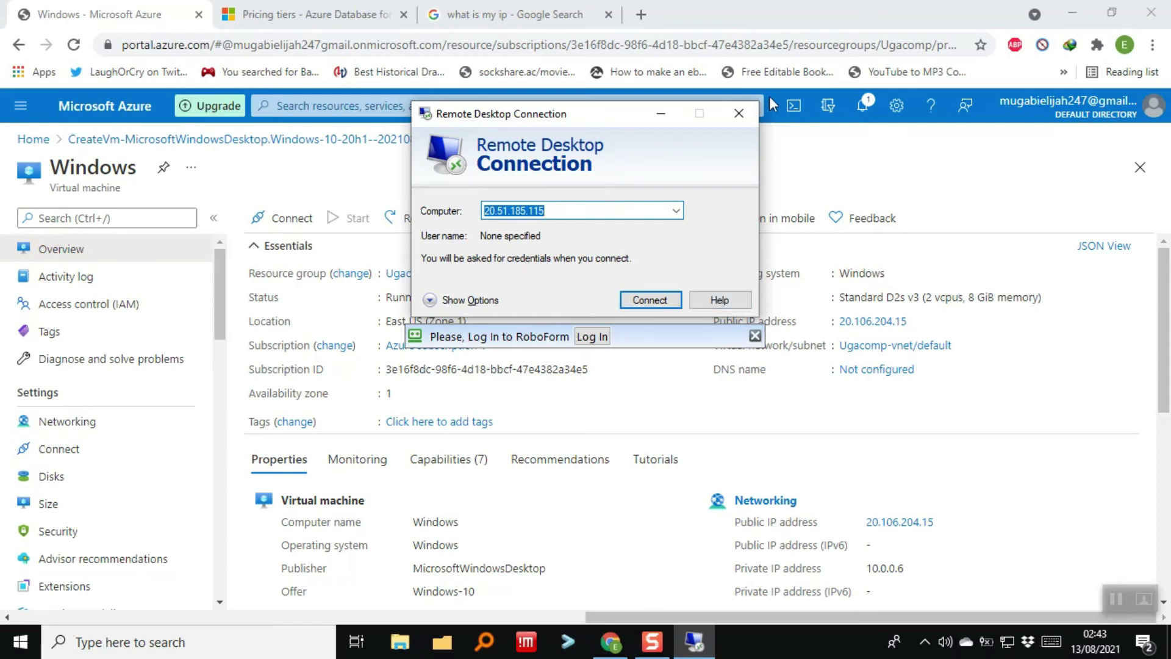
{"action": "left_click", "coordinate": [739, 114]}
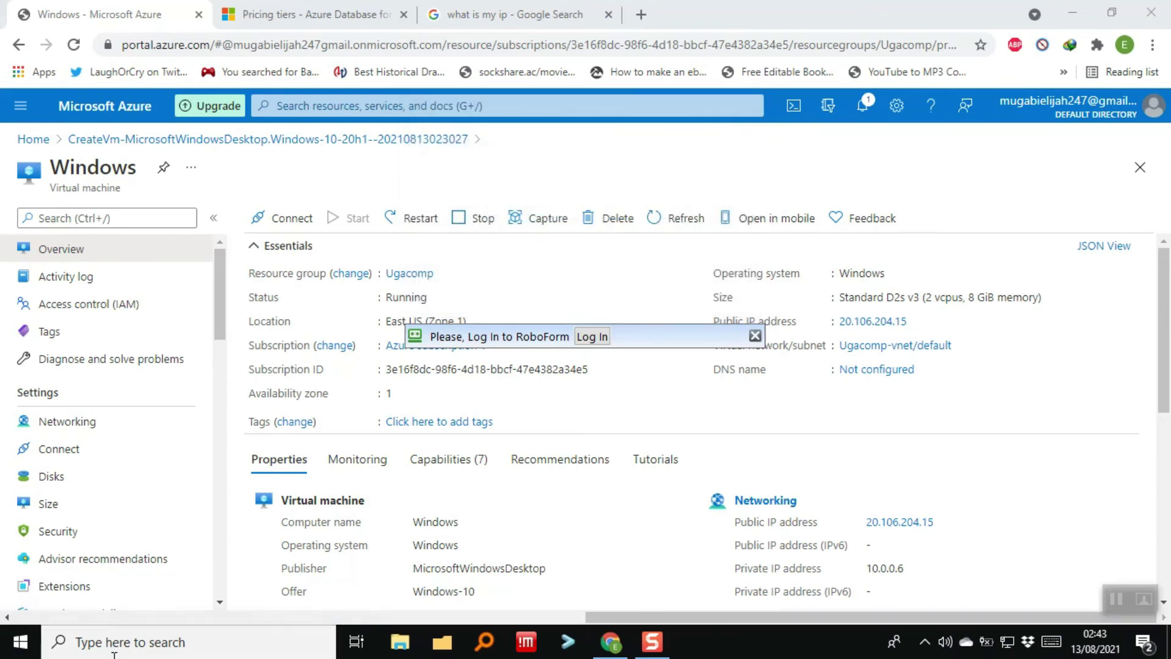
{"action": "left_click", "coordinate": [161, 642]}
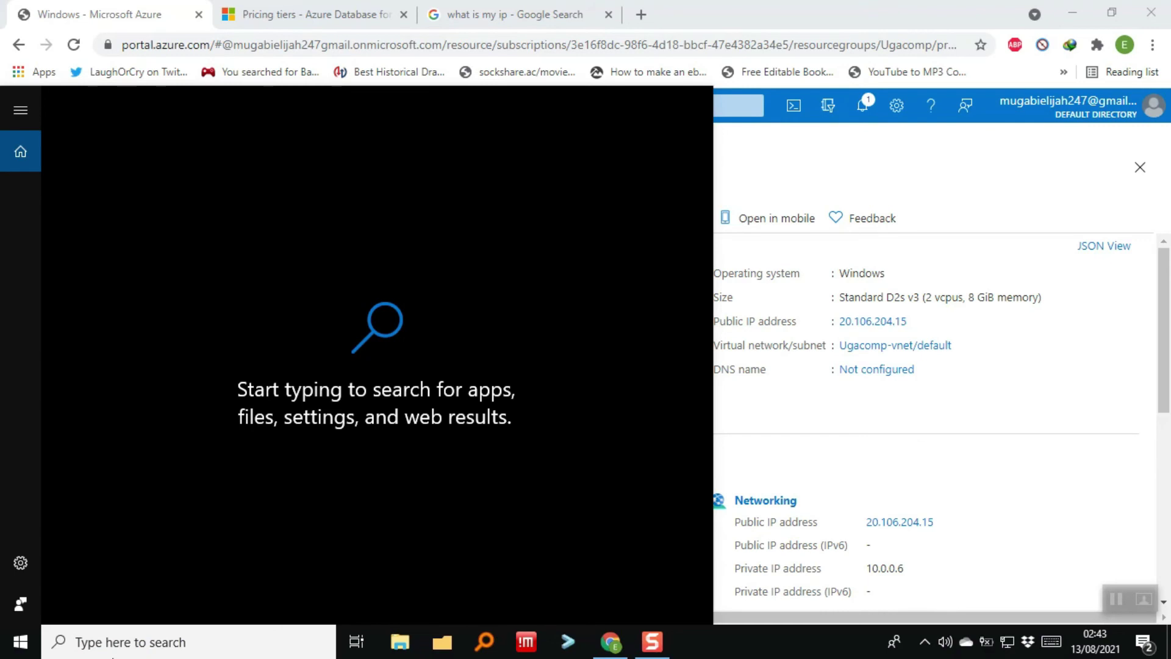
{"action": "type", "text": "remotr"}
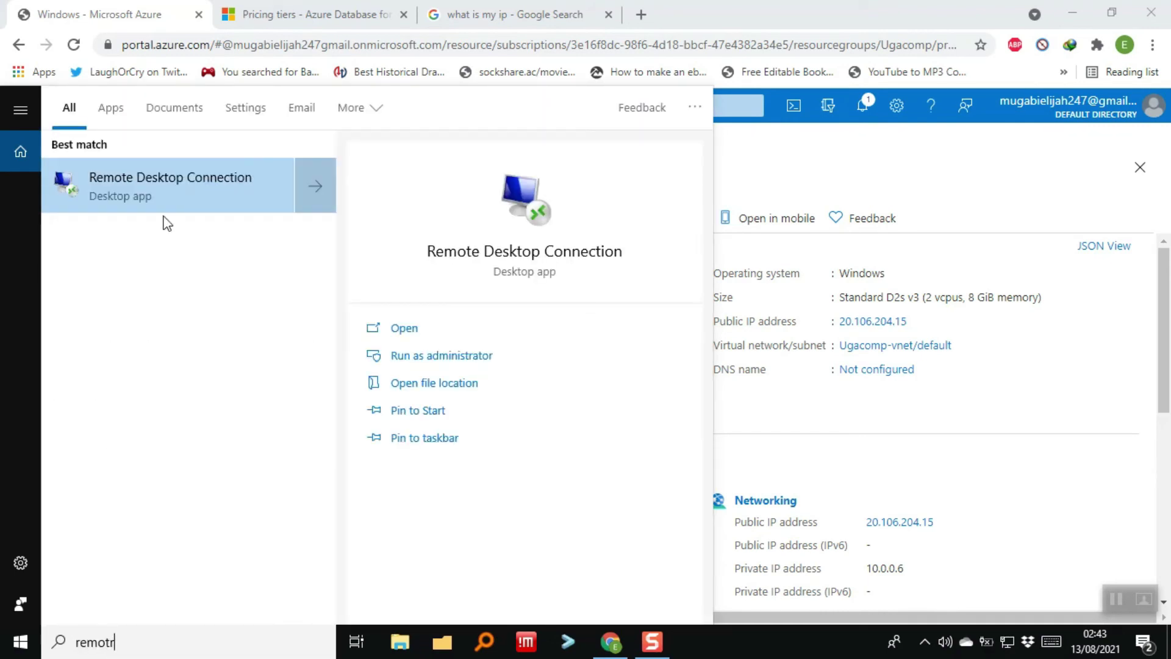
{"action": "left_click", "coordinate": [154, 196]}
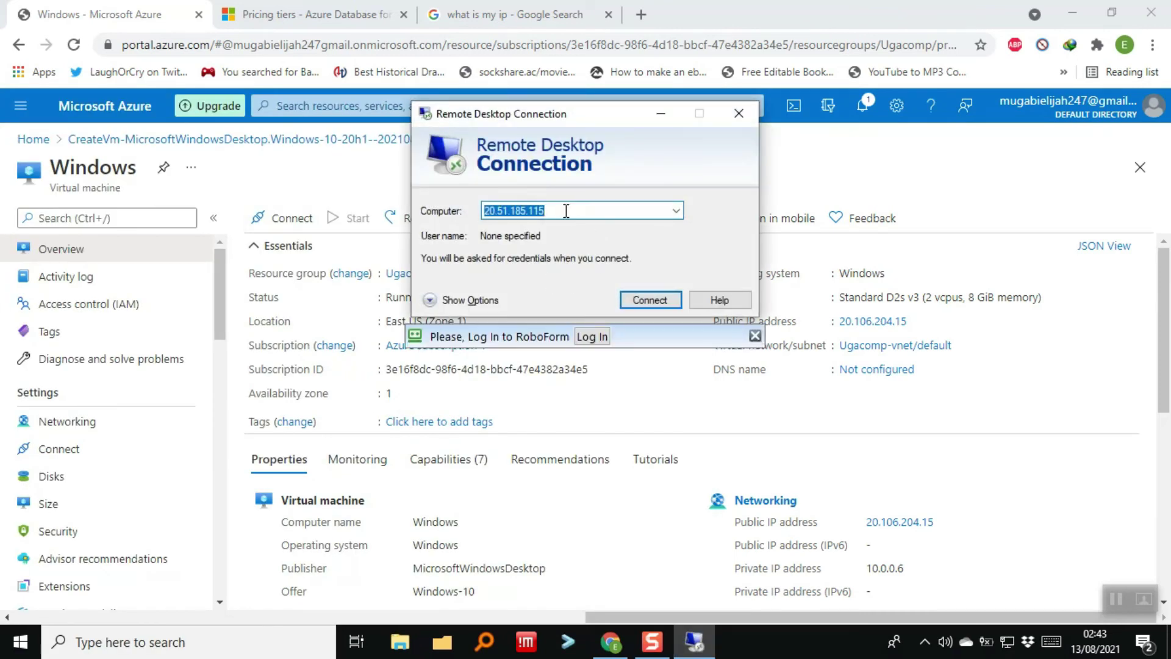
{"action": "left_click", "coordinate": [469, 300]}
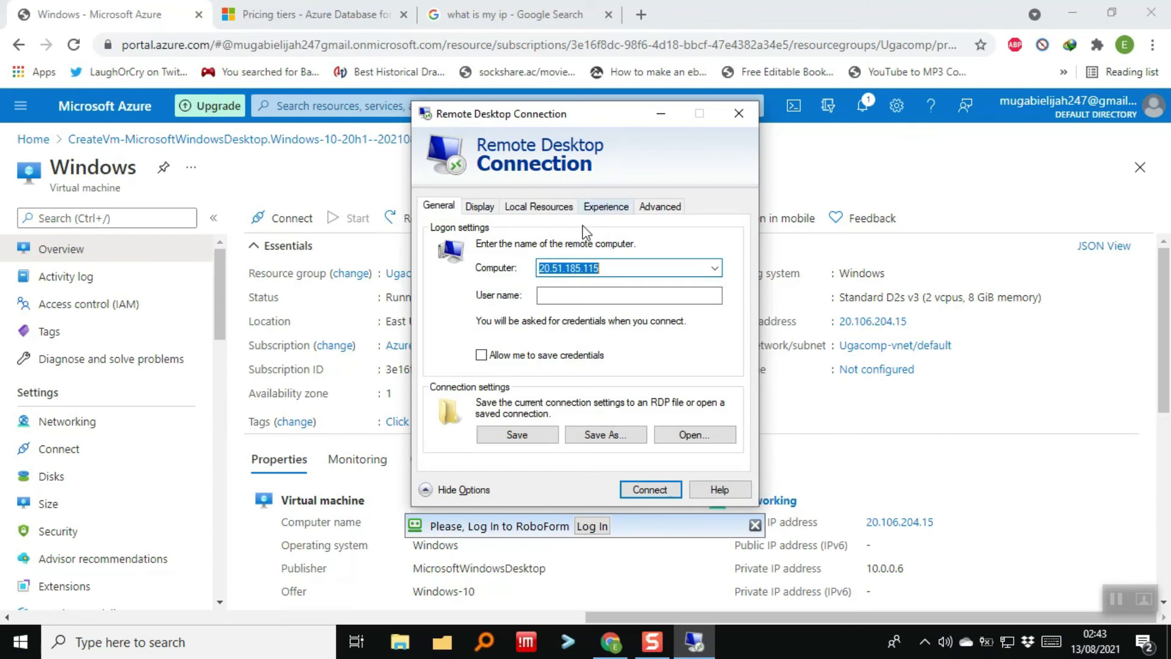
Step: Replace the remote computer address with the virtual machine's public IP, 20.106.204.15, copied from its Azure overview
{"action": "left_click", "coordinate": [614, 269]}
{"action": "key", "text": "BackSpace"}
{"action": "key", "text": "BackSpace"}
{"action": "key", "text": "BackSpace"}
{"action": "key", "text": "BackSpace"}
{"action": "key", "text": "BackSpace"}
{"action": "key", "text": "BackSpace"}
{"action": "key", "text": "BackSpace"}
{"action": "key", "text": "BackSpace"}
{"action": "key", "text": "BackSpace"}
{"action": "key", "text": "BackSpace"}
{"action": "key", "text": "BackSpace"}
{"action": "key", "text": "BackSpace"}
{"action": "key", "text": "BackSpace"}
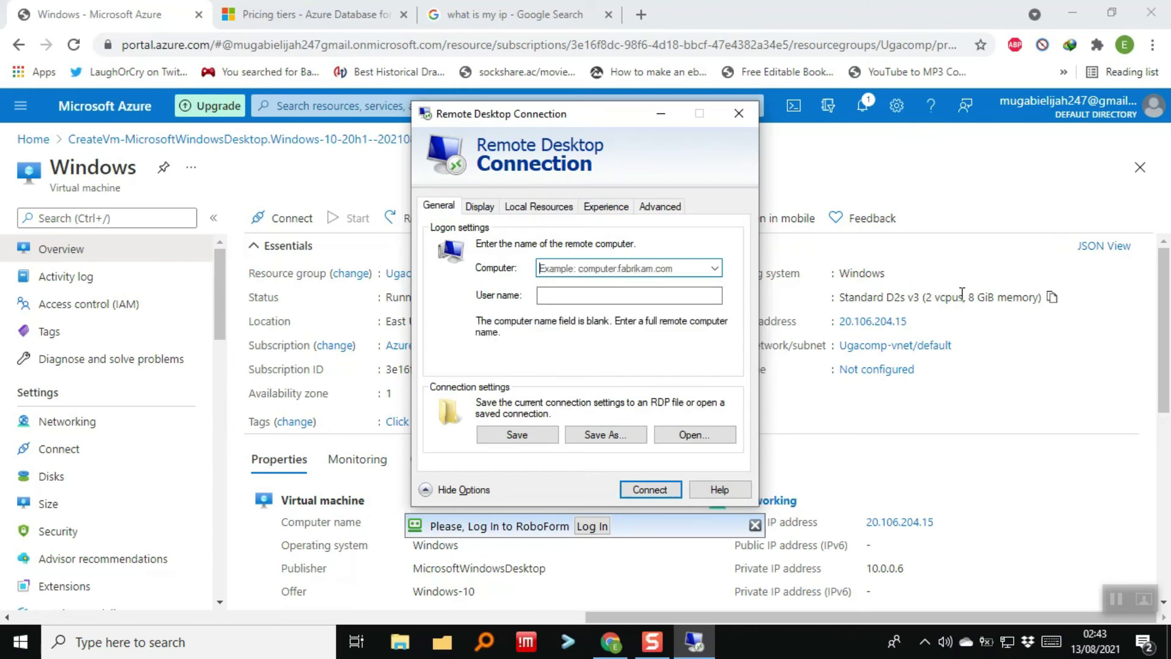
{"action": "left_click", "coordinate": [920, 324]}
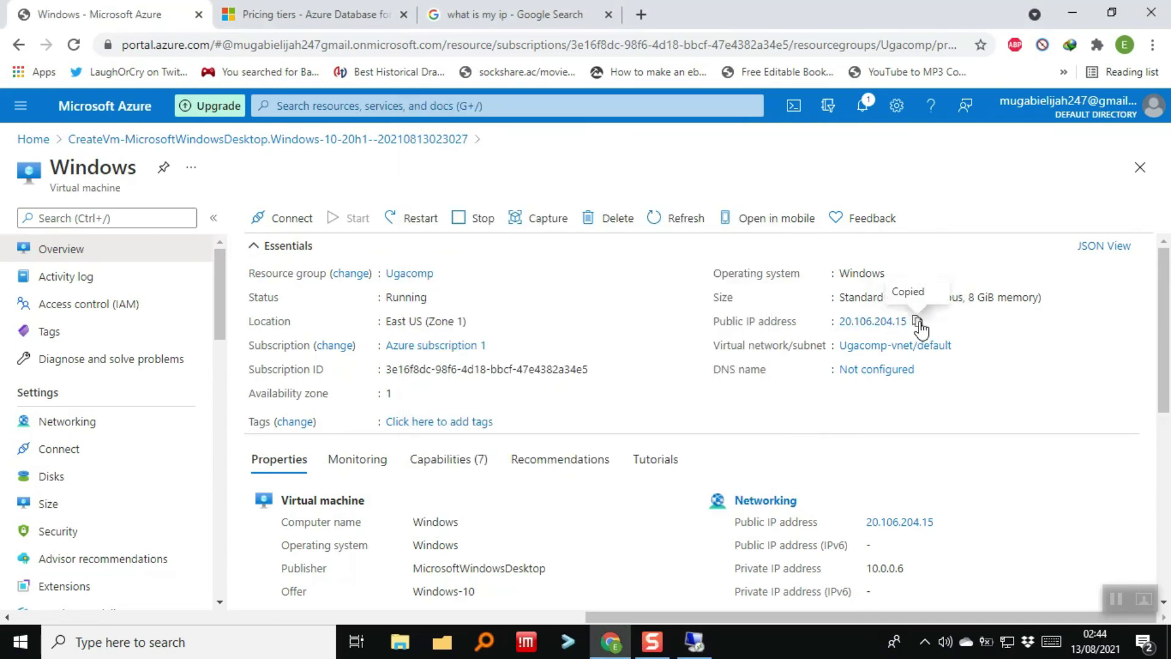
{"action": "left_click", "coordinate": [695, 640]}
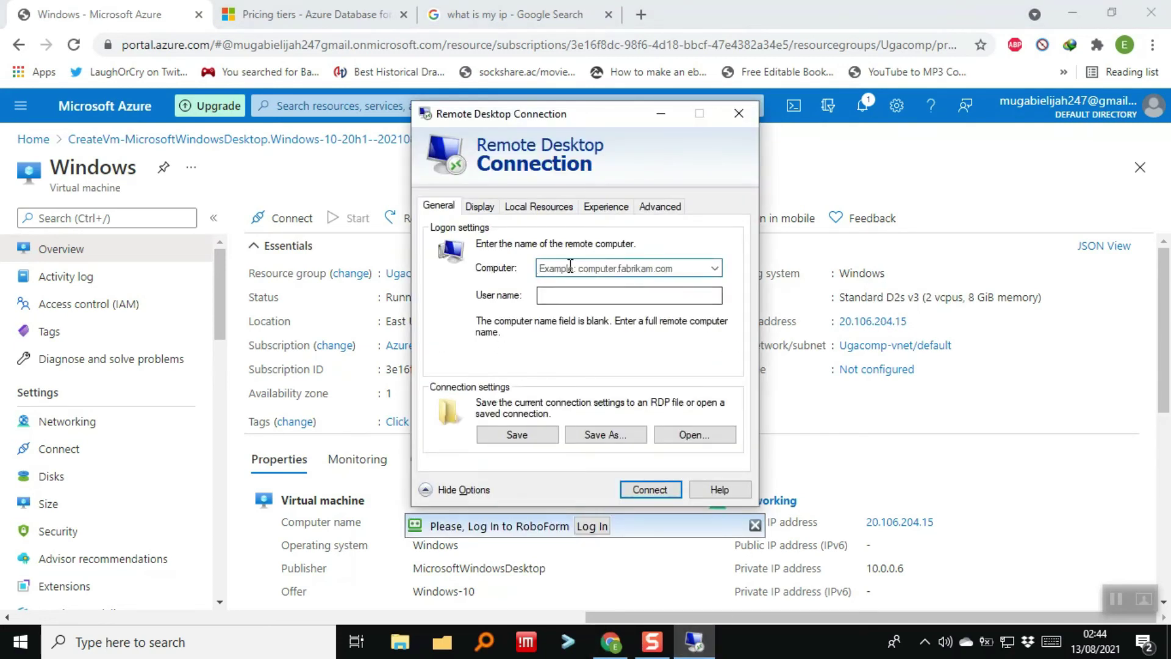
{"action": "right_click", "coordinate": [569, 266]}
{"action": "left_click", "coordinate": [619, 337]}
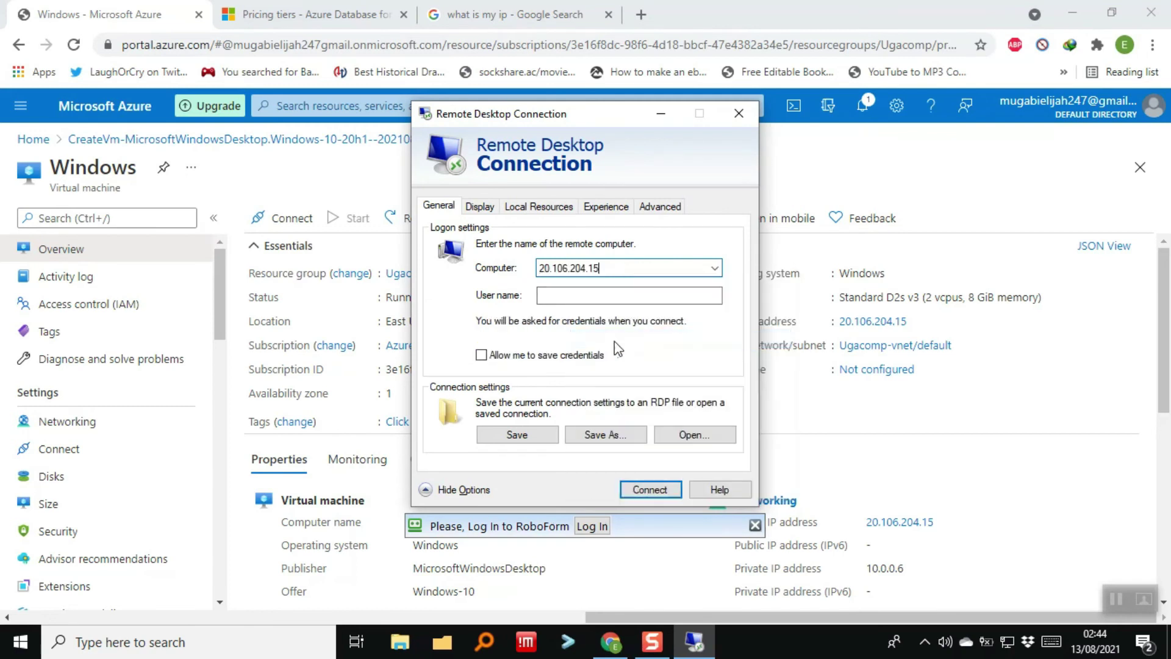
Step: Enter the user name Ugacomp for the remote connection, allow credentials to be saved, and save the connection settings
{"action": "left_click", "coordinate": [575, 295]}
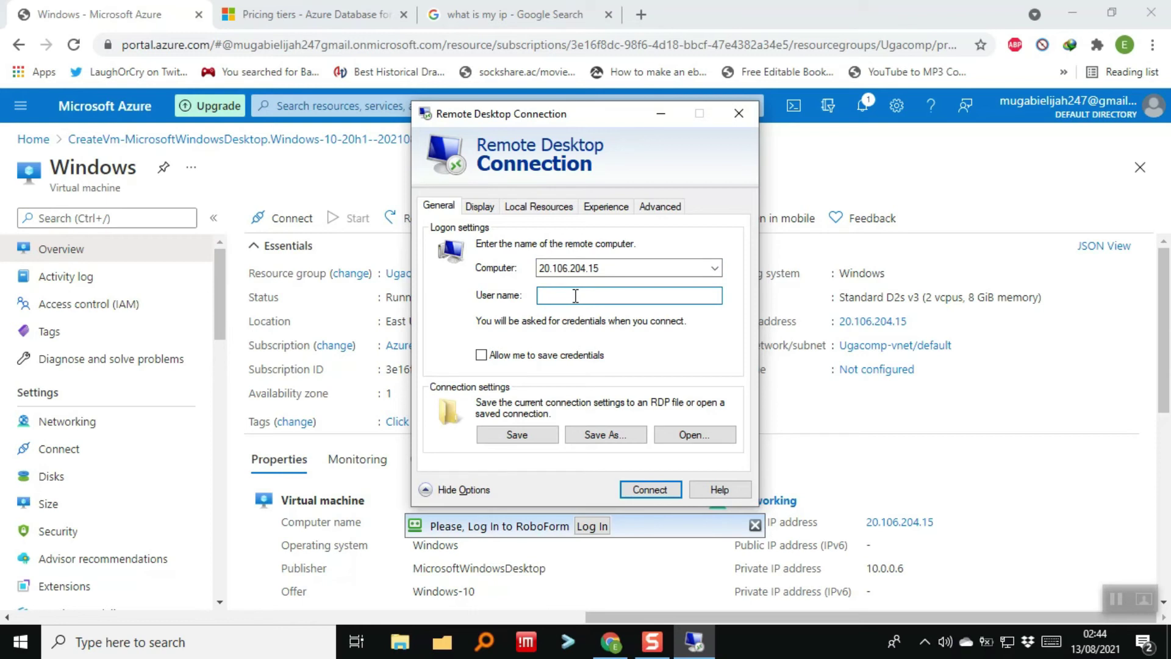
{"action": "left_click", "coordinate": [334, 324]}
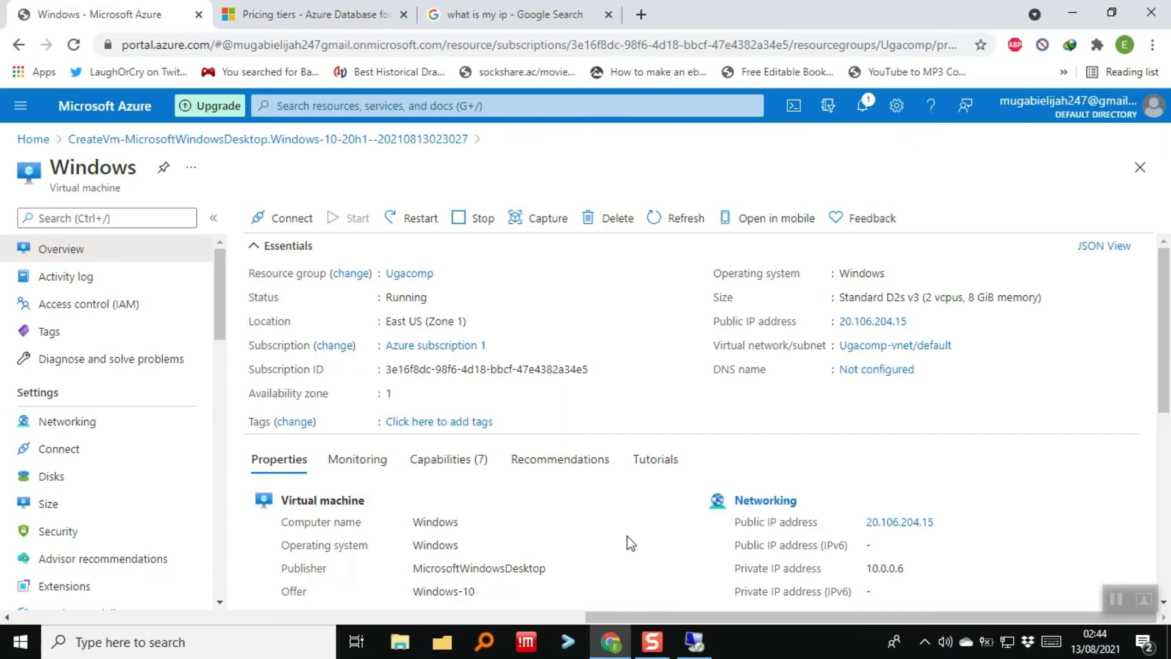
{"action": "left_click", "coordinate": [694, 642]}
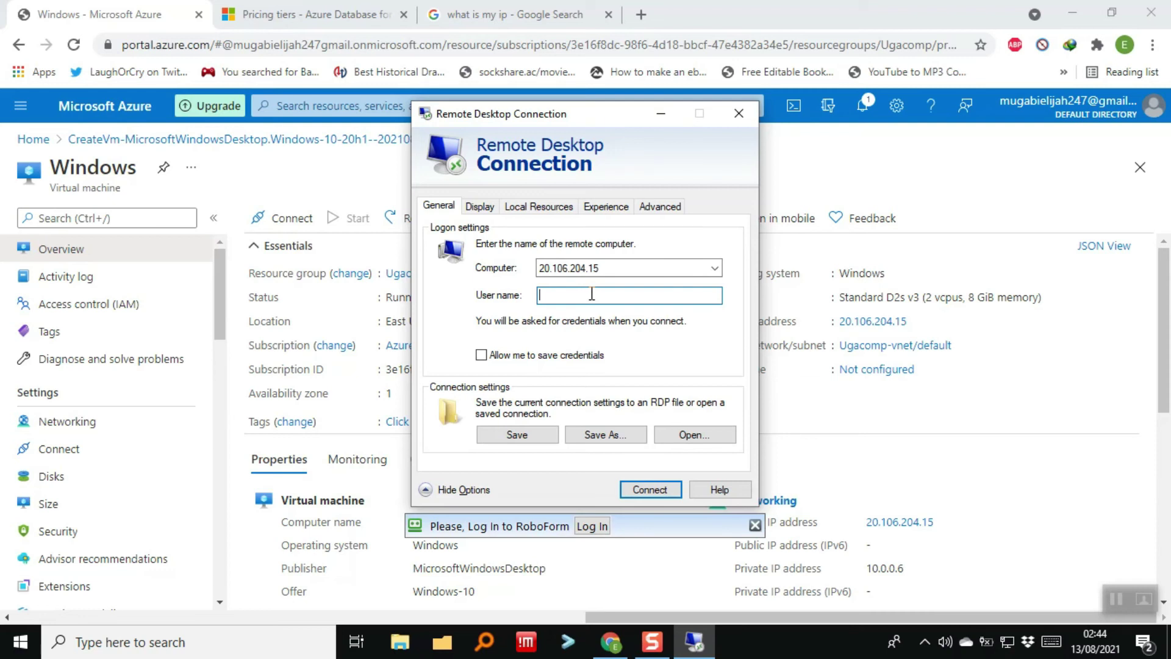
{"action": "type", "text": "Ugacomp"}
{"action": "left_click", "coordinate": [532, 358]}
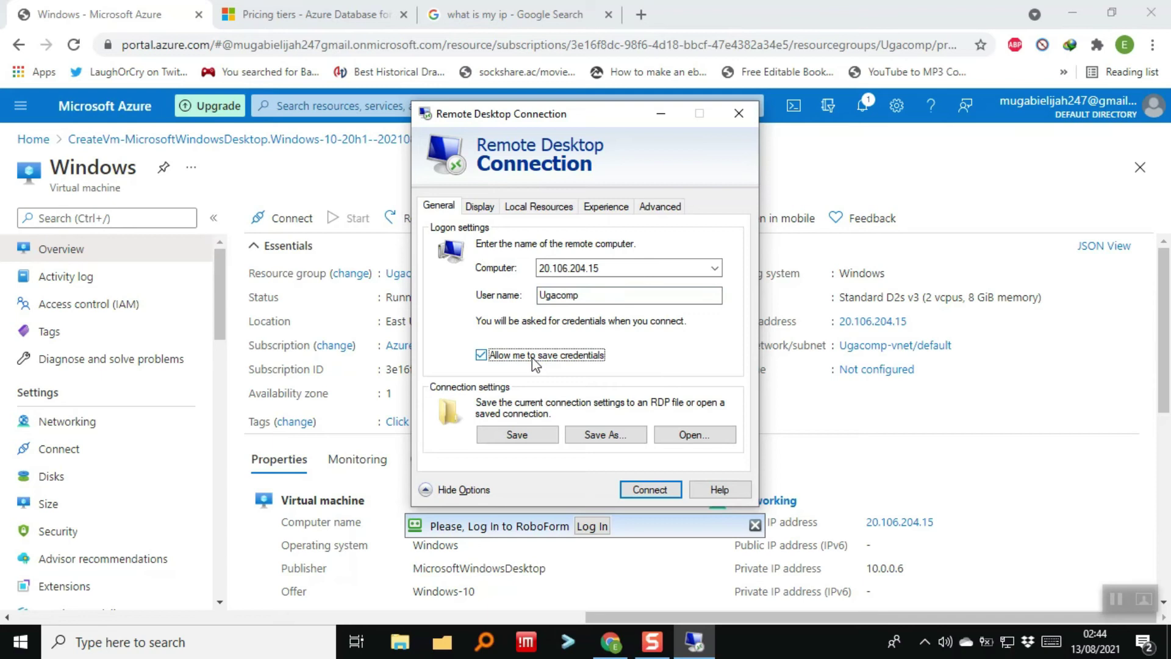
{"action": "left_click", "coordinate": [518, 435]}
Step: Start the remote connection to 20.106.204.15 and submit the account password with Remember me enabled
{"action": "left_click", "coordinate": [646, 489]}
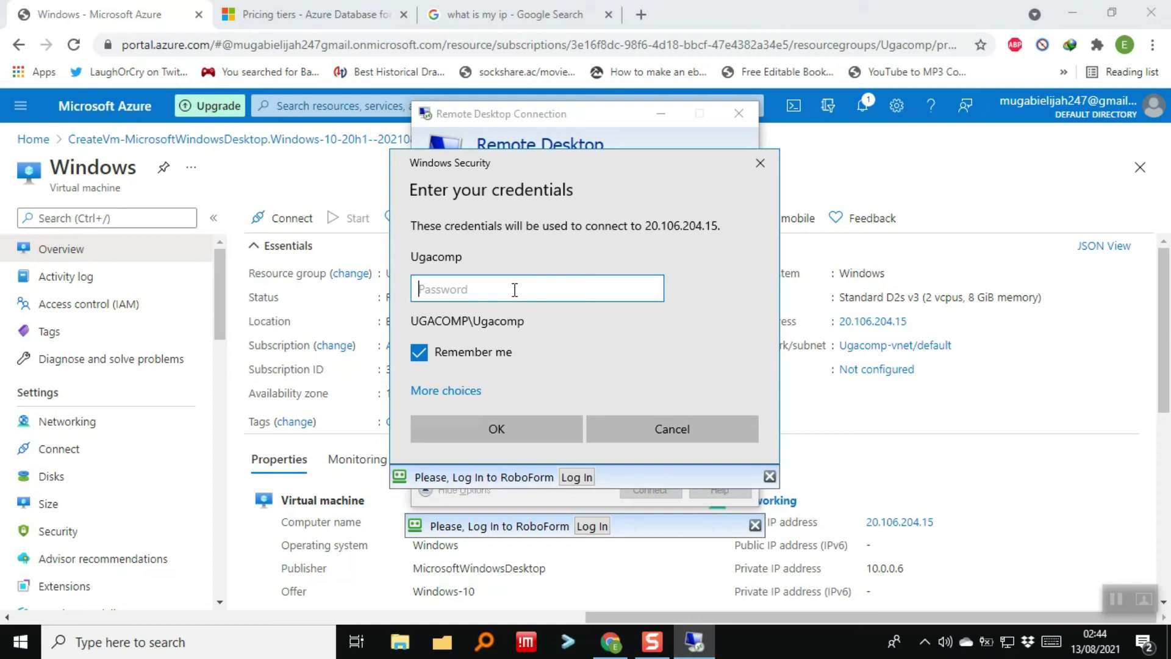
{"action": "type", "text": "•"}
{"action": "key", "text": "BackSpace"}
{"action": "type", "text": "••"}
{"action": "key", "text": "BackSpace"}
{"action": "key", "text": "BackSpace"}
{"action": "type", "text": "••••••••••••"}
{"action": "left_click", "coordinate": [516, 431]}
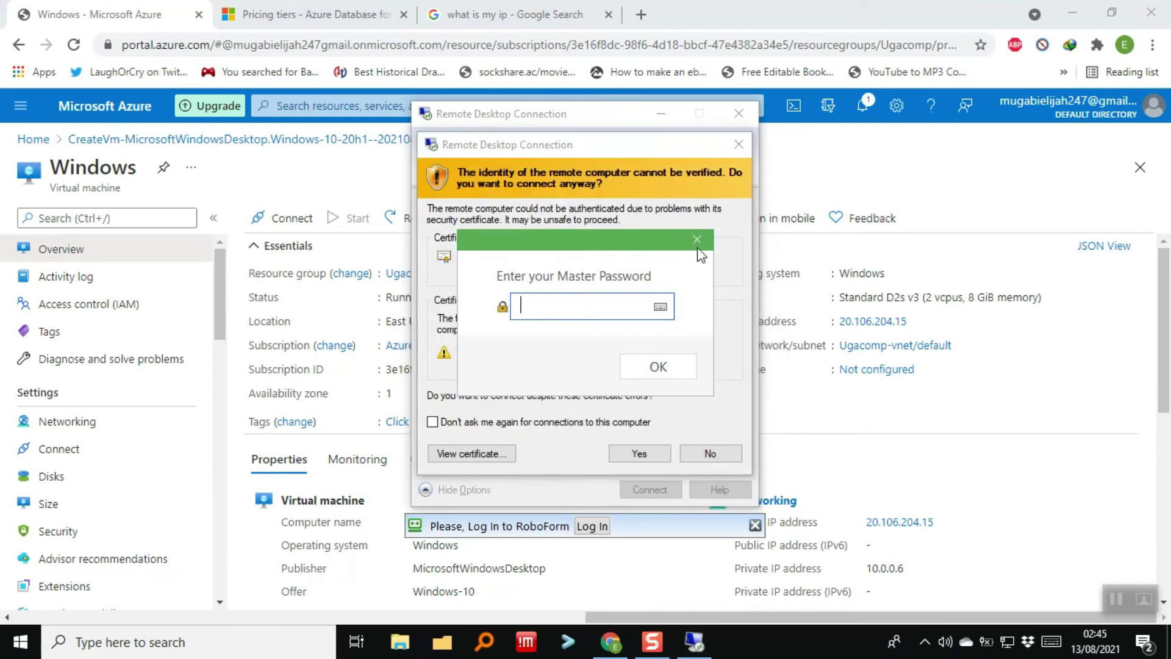
Step: Dismiss the master password prompt and connect despite the certificate warning, choosing not to be asked again for this computer
{"action": "left_click", "coordinate": [697, 240]}
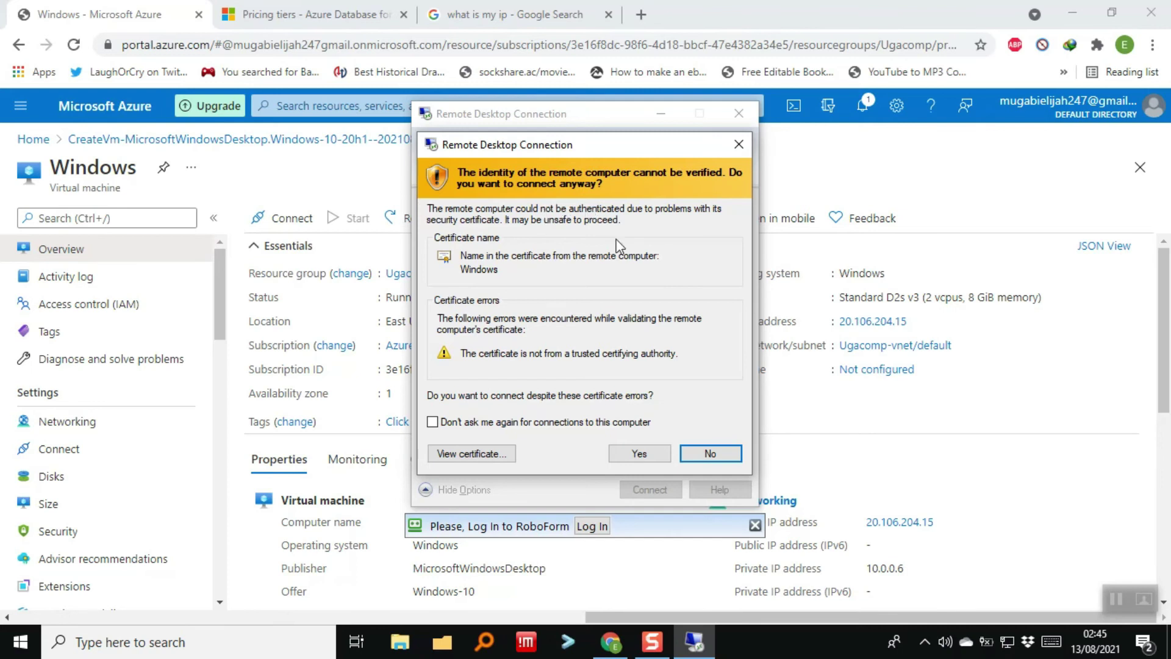
{"action": "left_click", "coordinate": [524, 423]}
{"action": "left_click", "coordinate": [639, 454]}
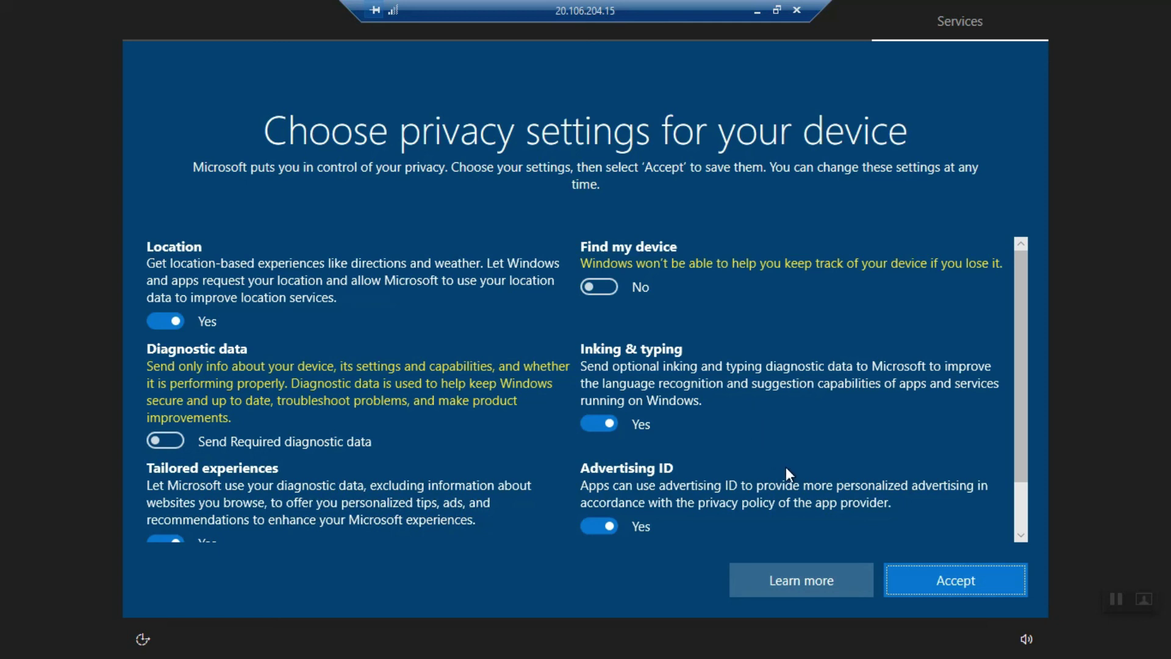
Step: Review the device privacy settings on the virtual machine and accept them with their default choices
{"action": "scroll", "coordinate": [1021, 496], "scroll_direction": "down", "scroll_amount": 2}
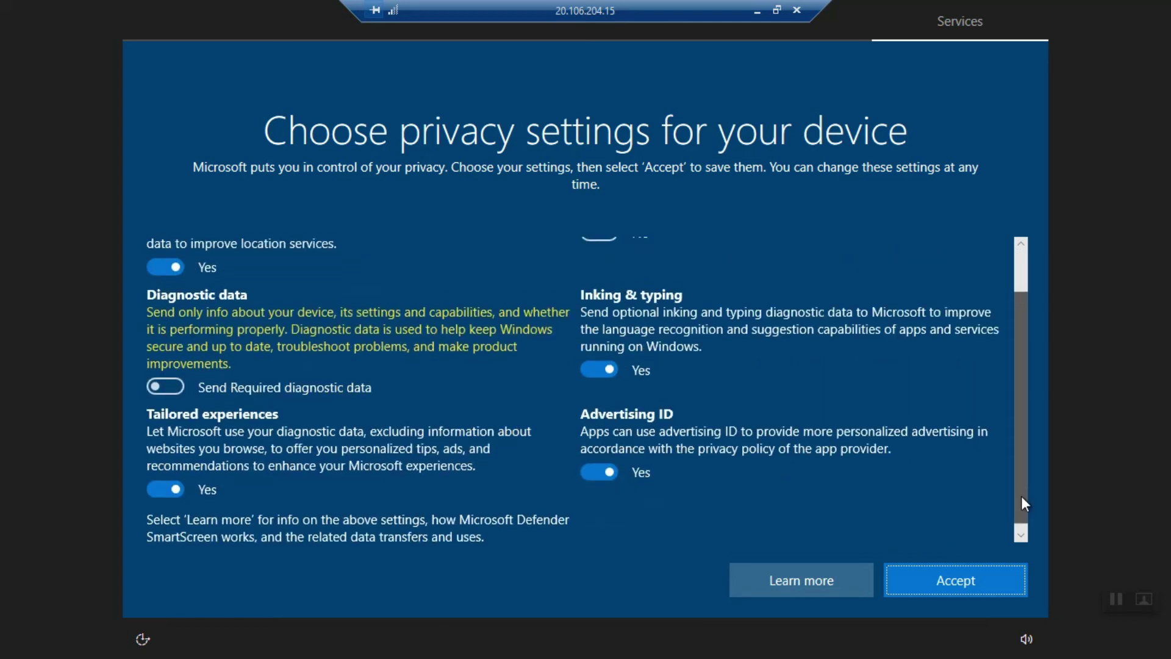
{"action": "left_click_drag", "start_coordinate": [1021, 455], "coordinate": [1016, 378]}
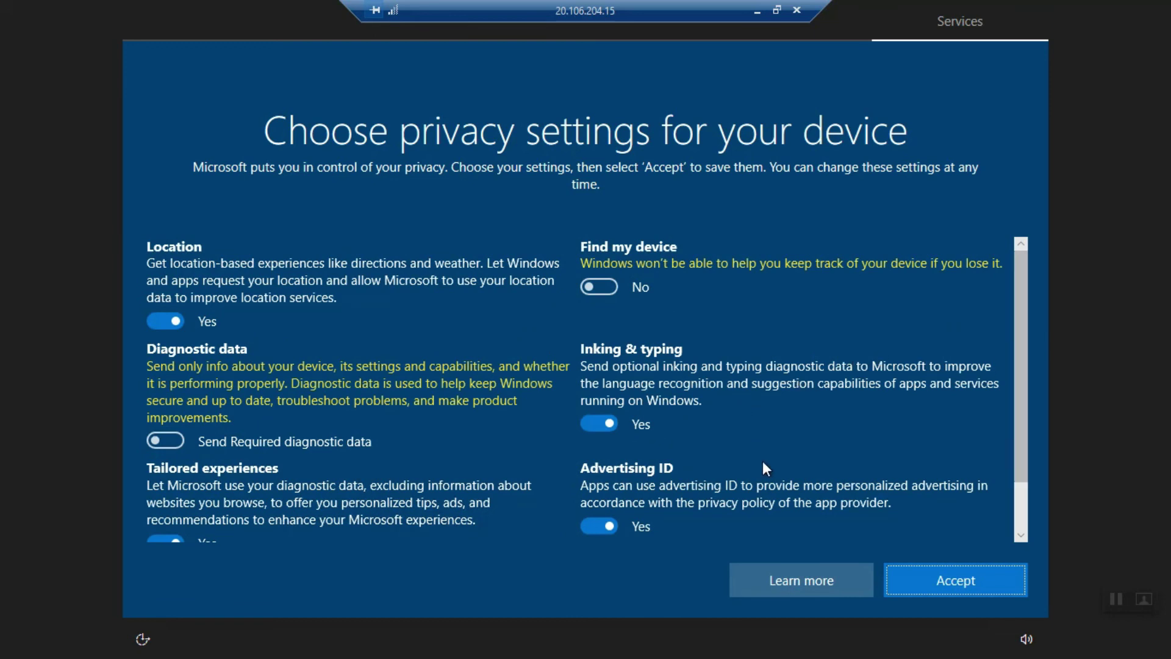
{"action": "left_click", "coordinate": [923, 580]}
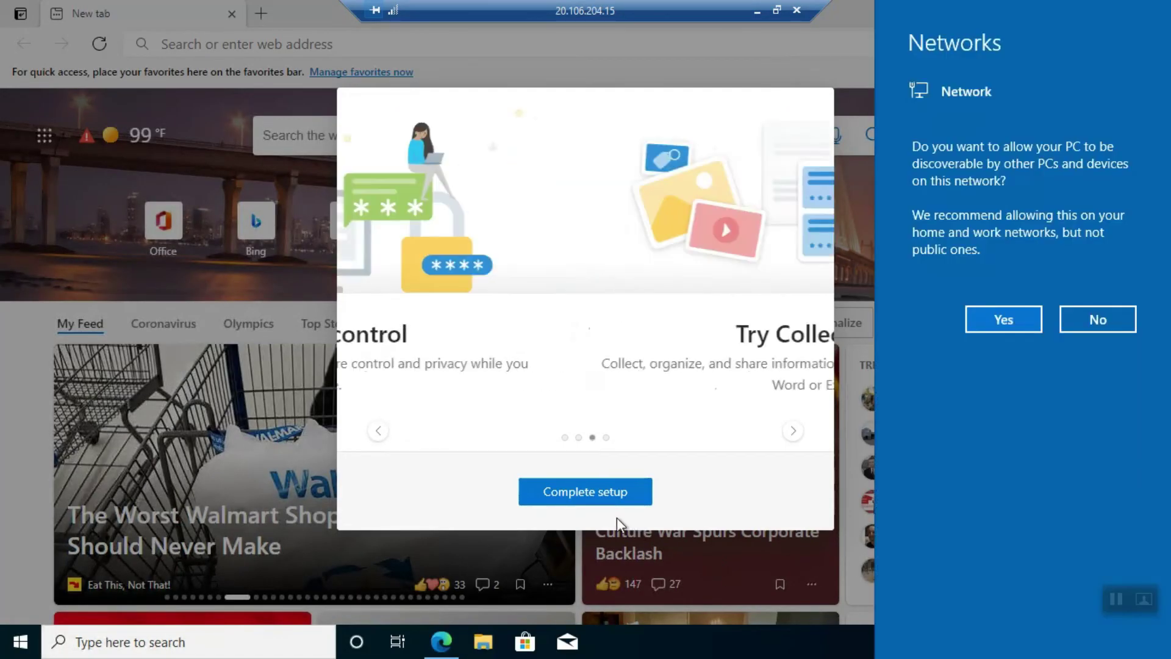
Step: Decline network discovery for the virtual machine, then dismiss the Microsoft Edge first-run setup and minimize the browser
{"action": "left_click", "coordinate": [1098, 319]}
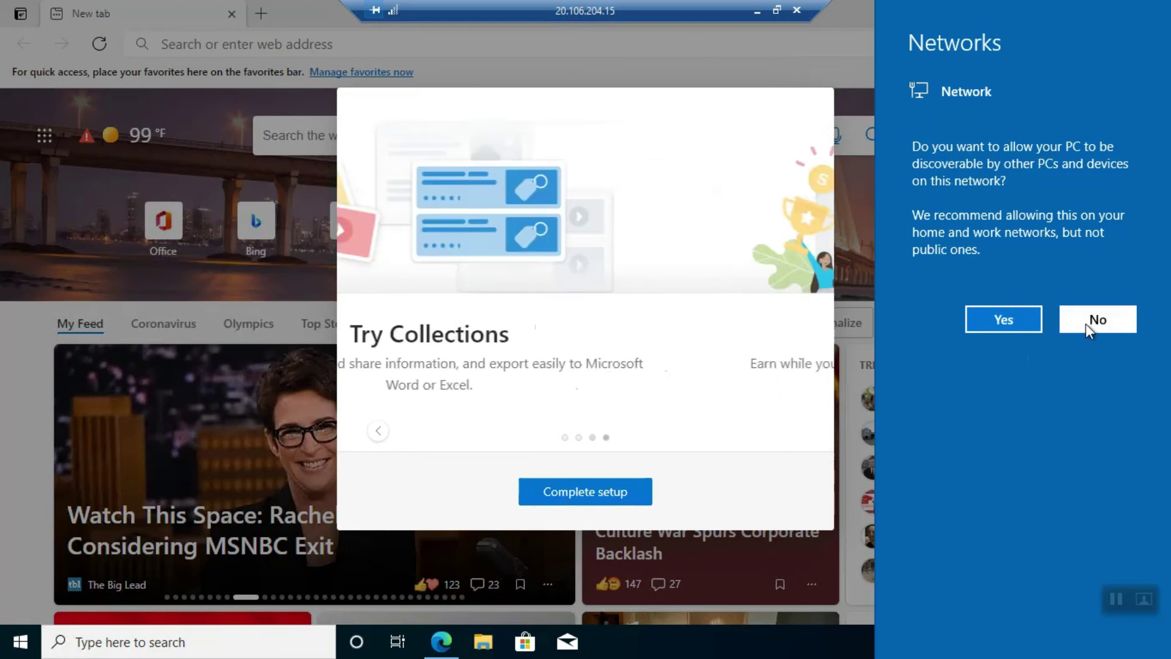
{"action": "left_click", "coordinate": [604, 492]}
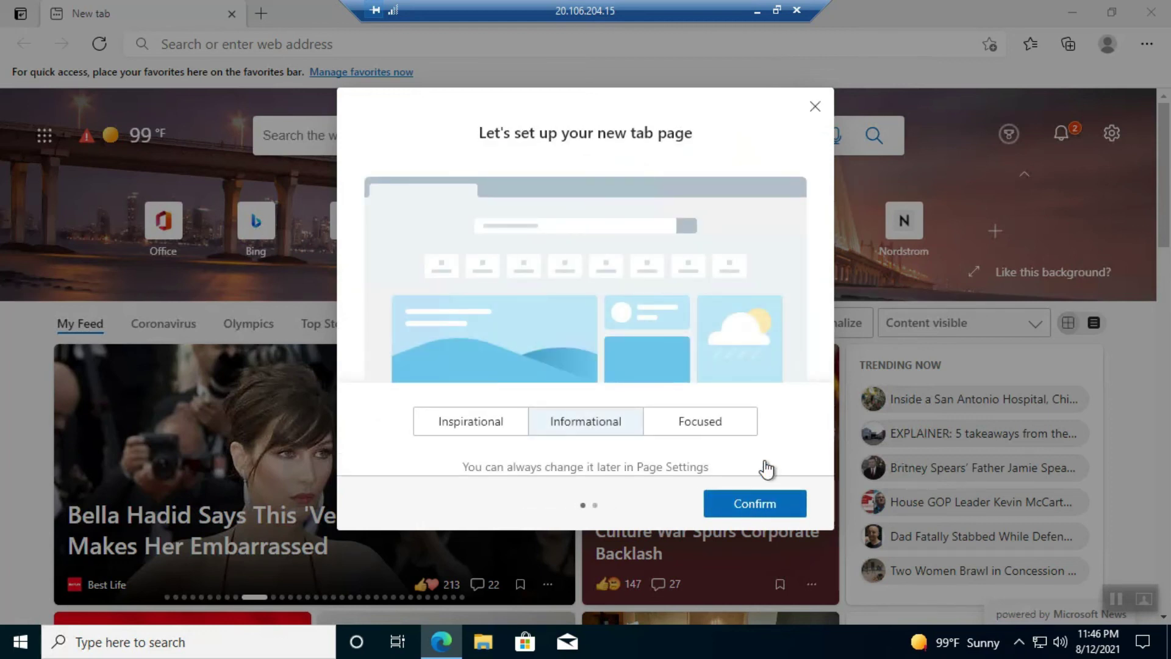
{"action": "left_click", "coordinate": [815, 110]}
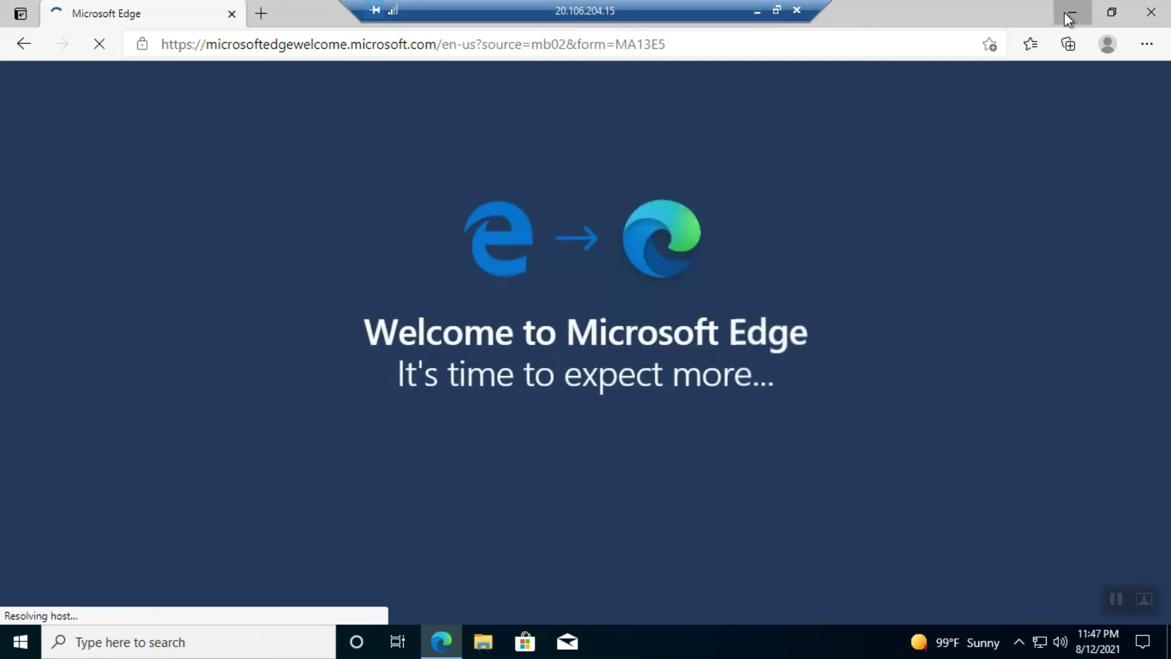
{"action": "left_click", "coordinate": [1064, 13]}
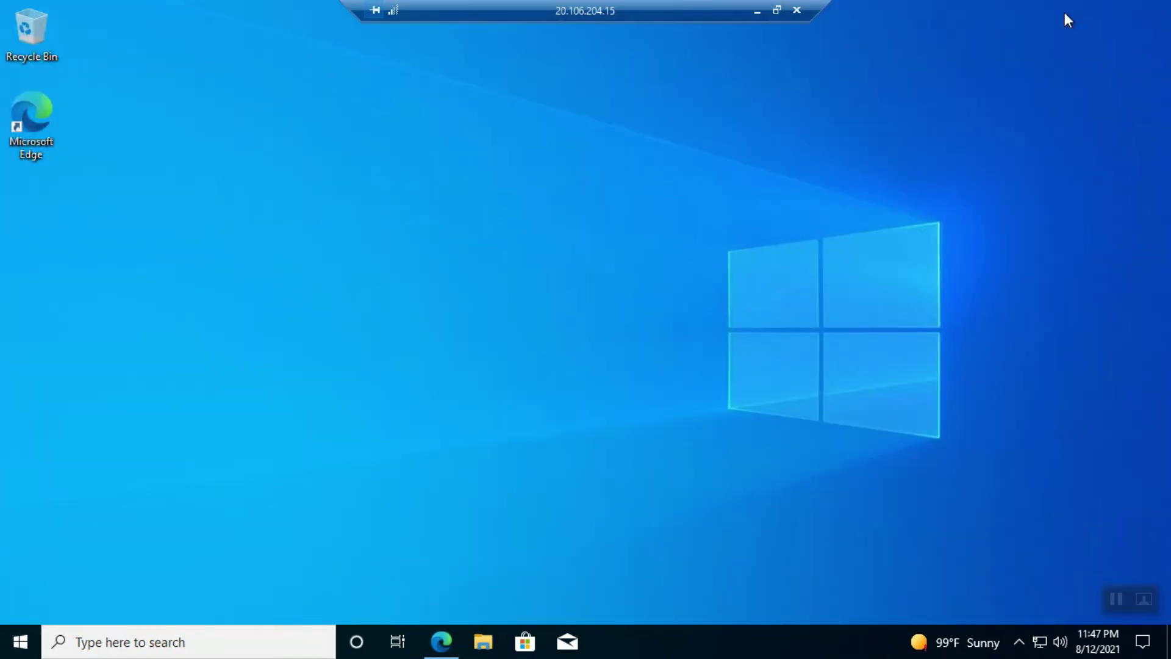
Step: Examine the virtual machine's desktop and Start menu, and compare them with the local computer's desktop
{"action": "left_click", "coordinate": [18, 644]}
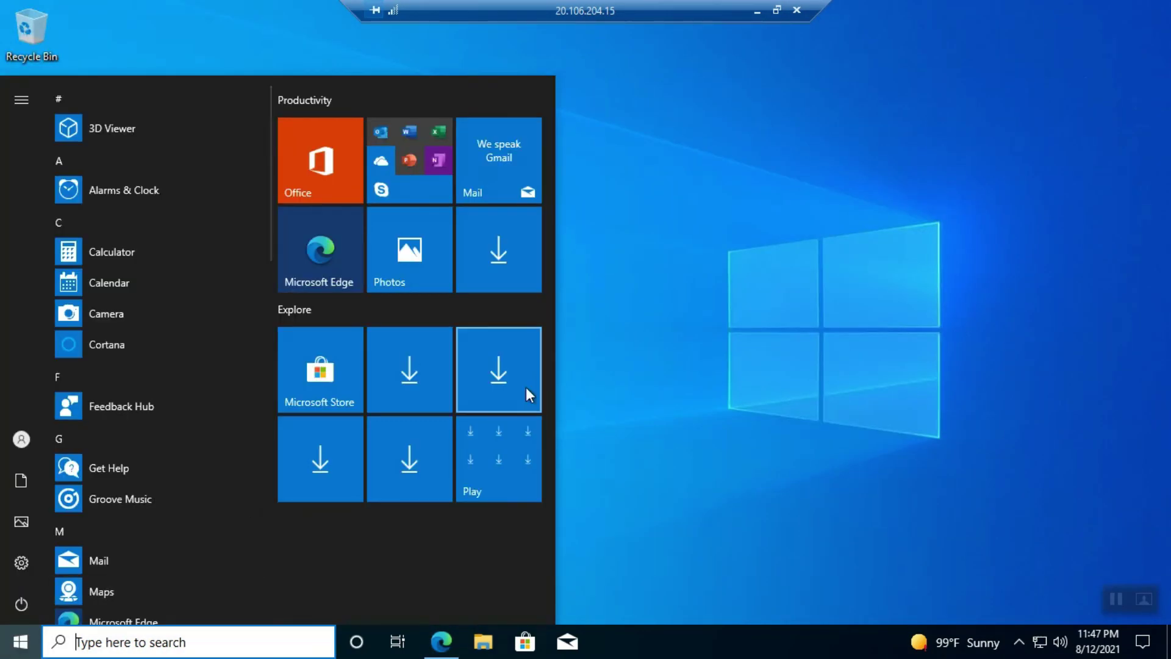
{"action": "left_click", "coordinate": [675, 411]}
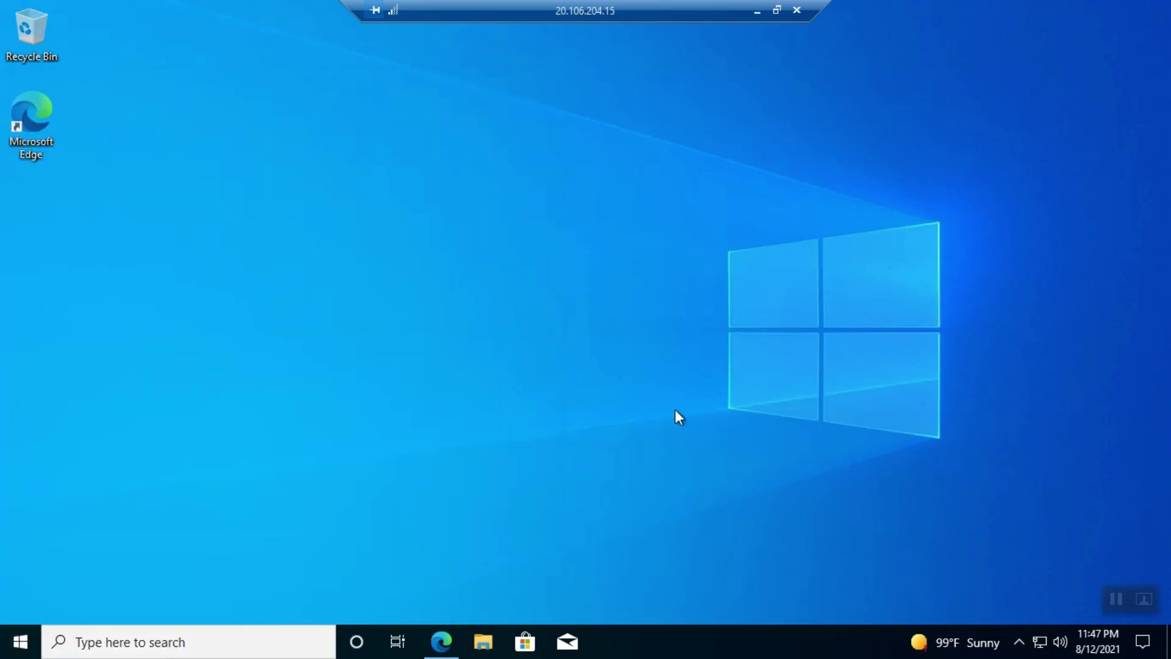
{"action": "left_click", "coordinate": [18, 641]}
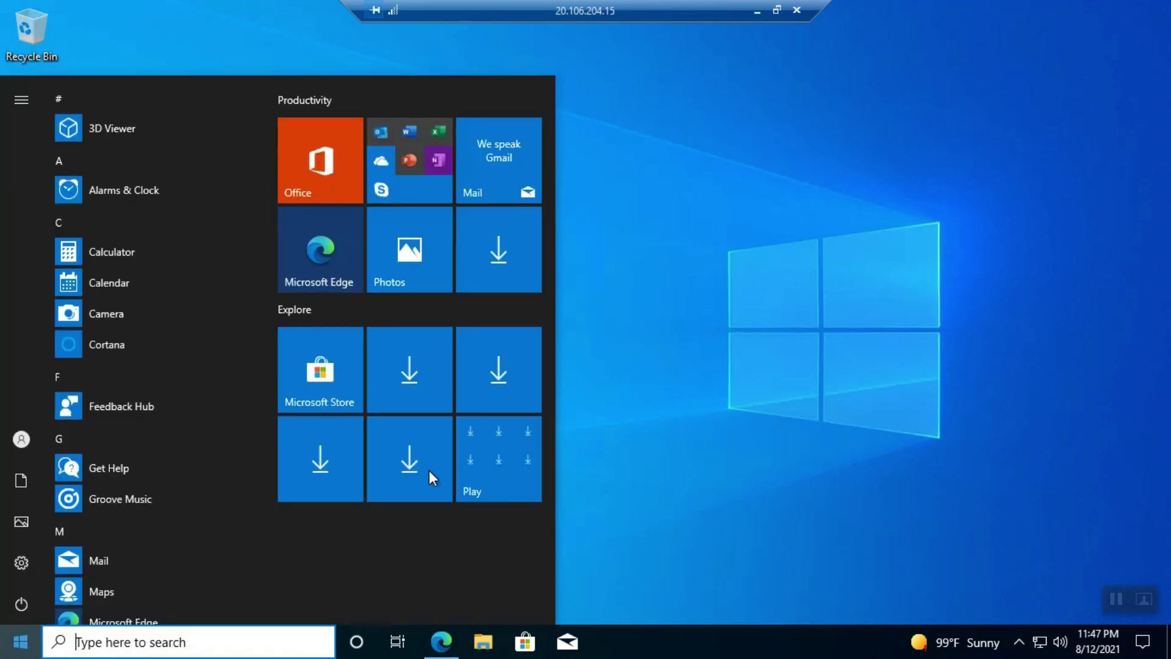
{"action": "left_click", "coordinate": [709, 428]}
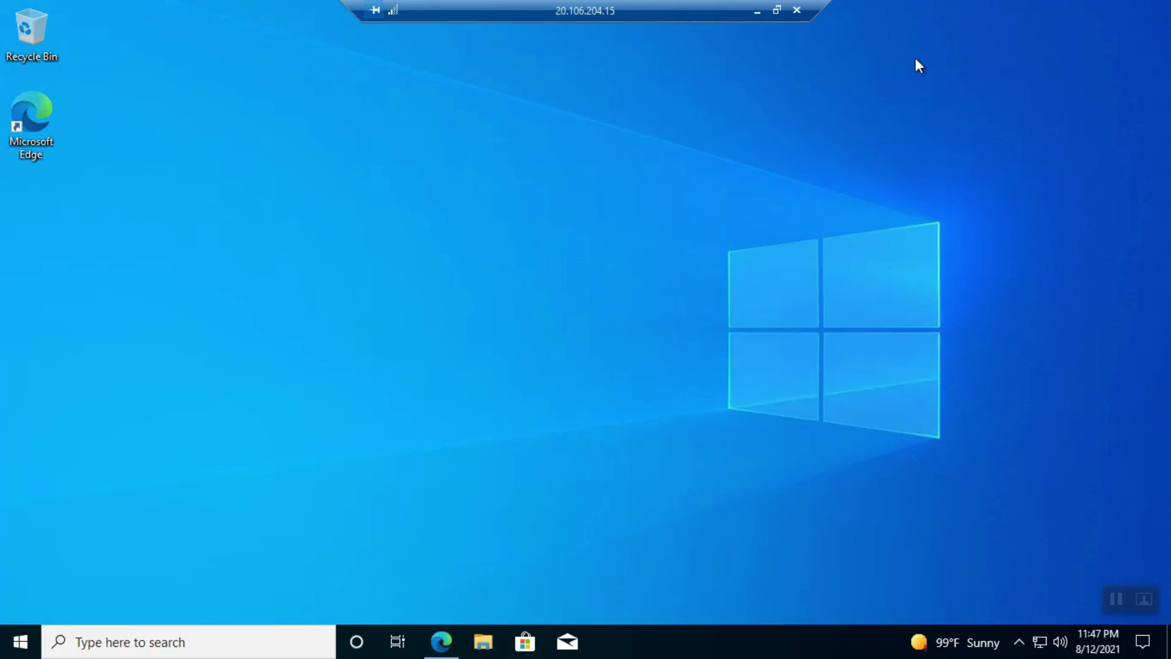
{"action": "left_click", "coordinate": [751, 10]}
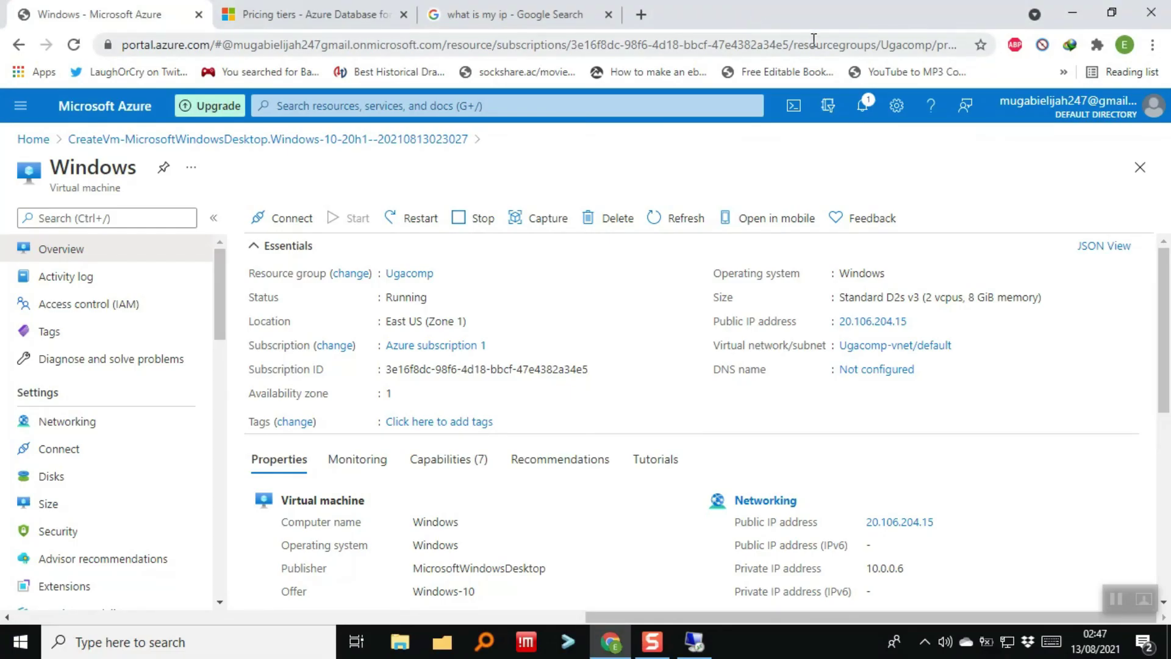
{"action": "left_click", "coordinate": [1075, 11]}
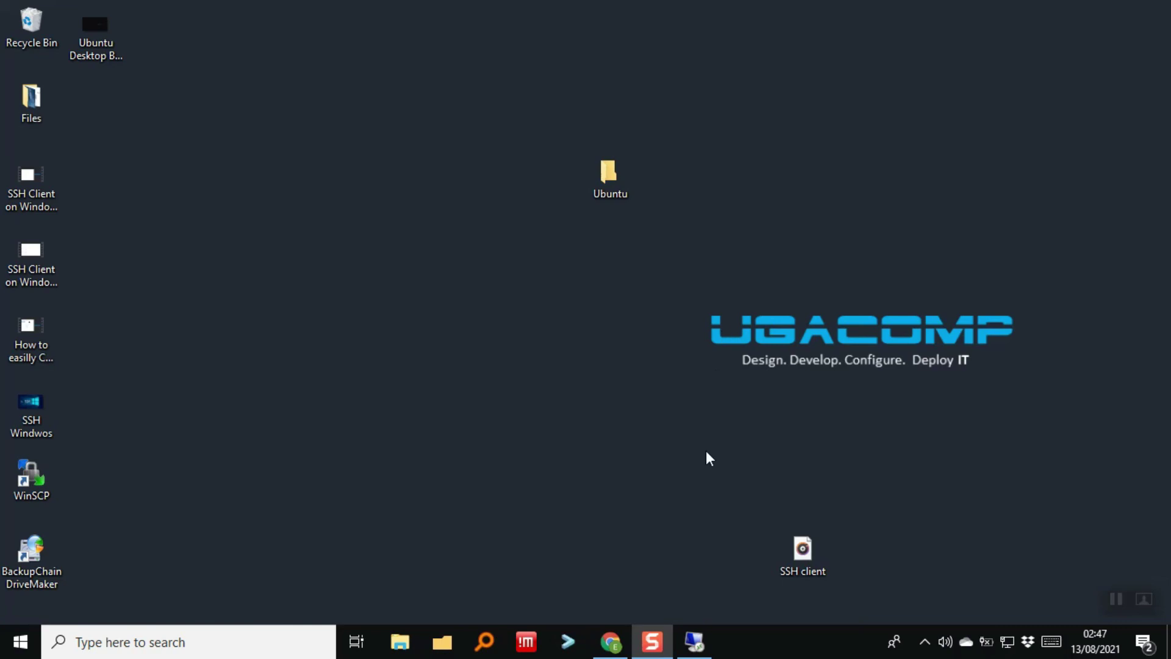
{"action": "left_click", "coordinate": [694, 641]}
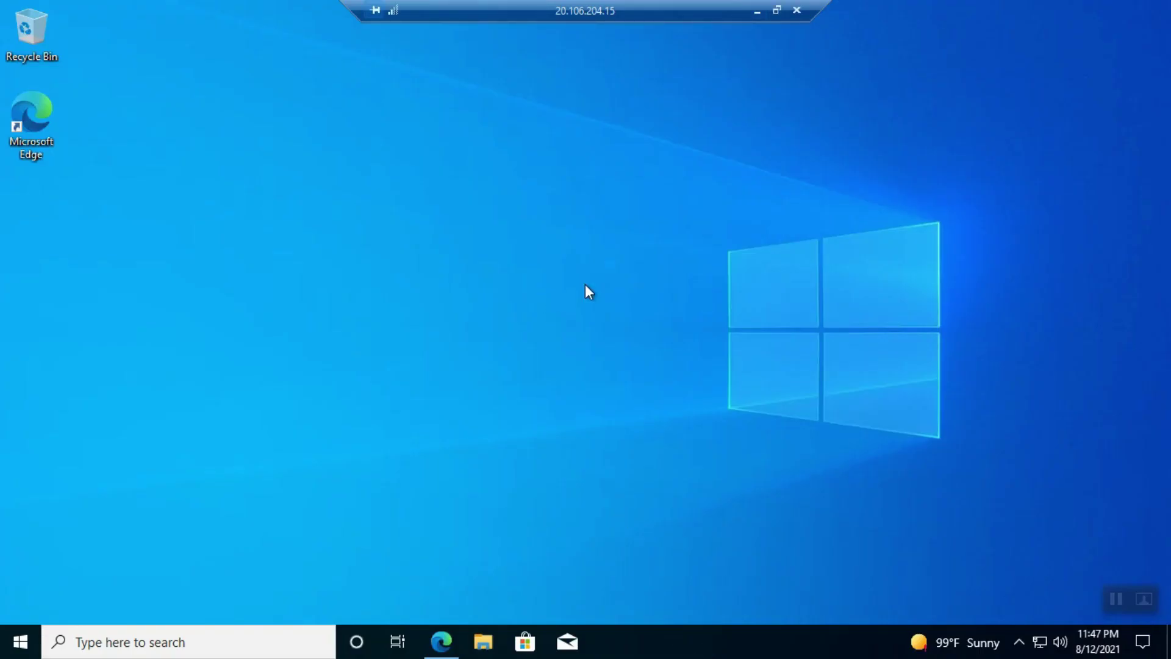
{"action": "left_click", "coordinate": [15, 641]}
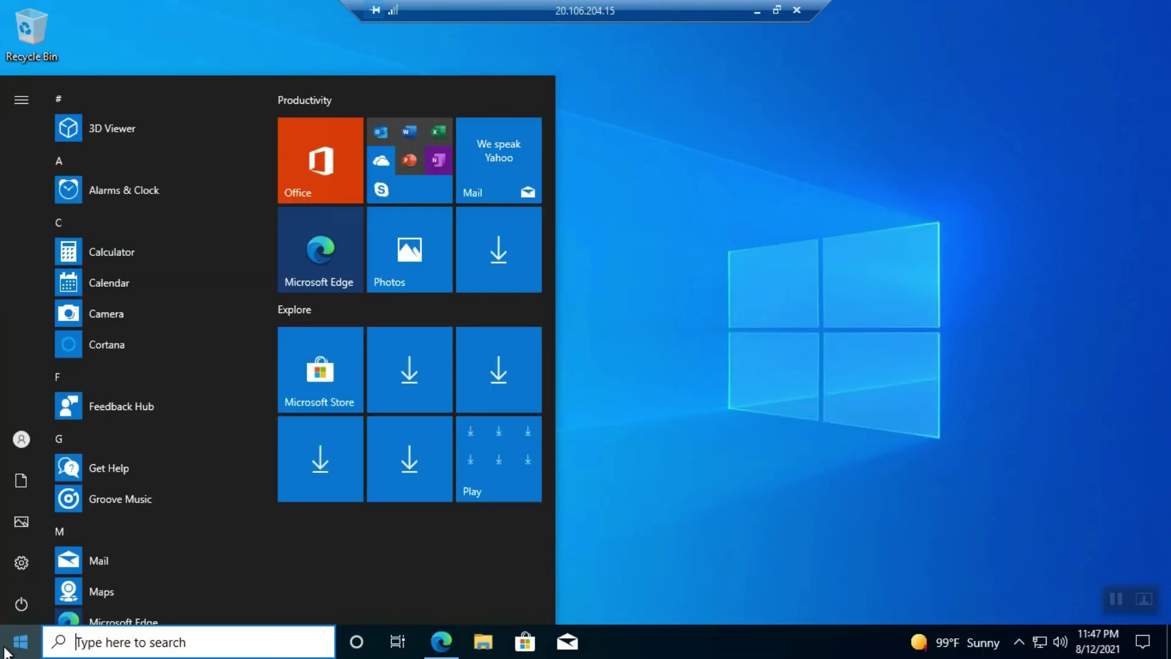
{"action": "left_click", "coordinate": [799, 444]}
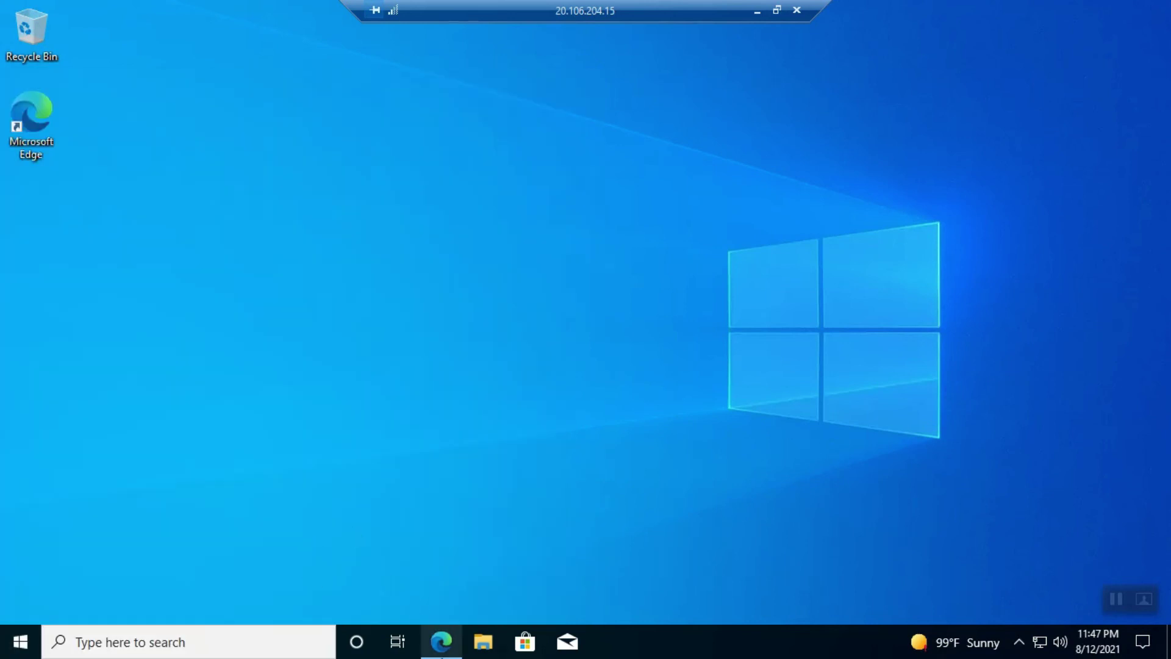
Step: Restore Microsoft Edge on the virtual machine and search the web for "google chrome download"
{"action": "left_click", "coordinate": [441, 641]}
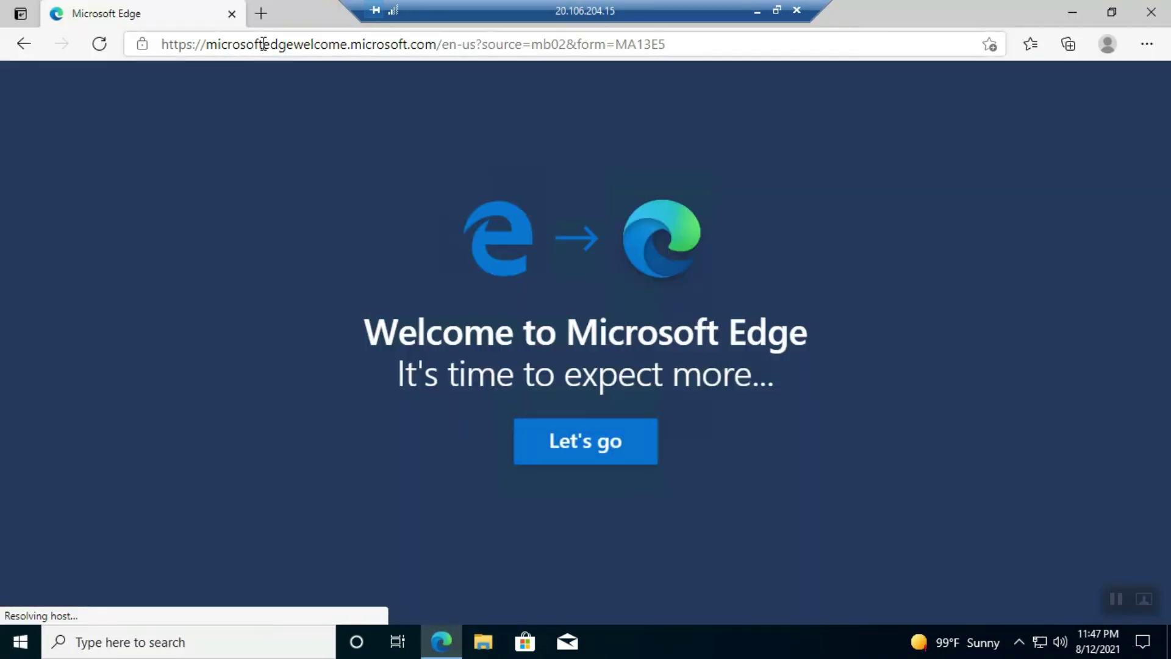
{"action": "left_click", "coordinate": [264, 44]}
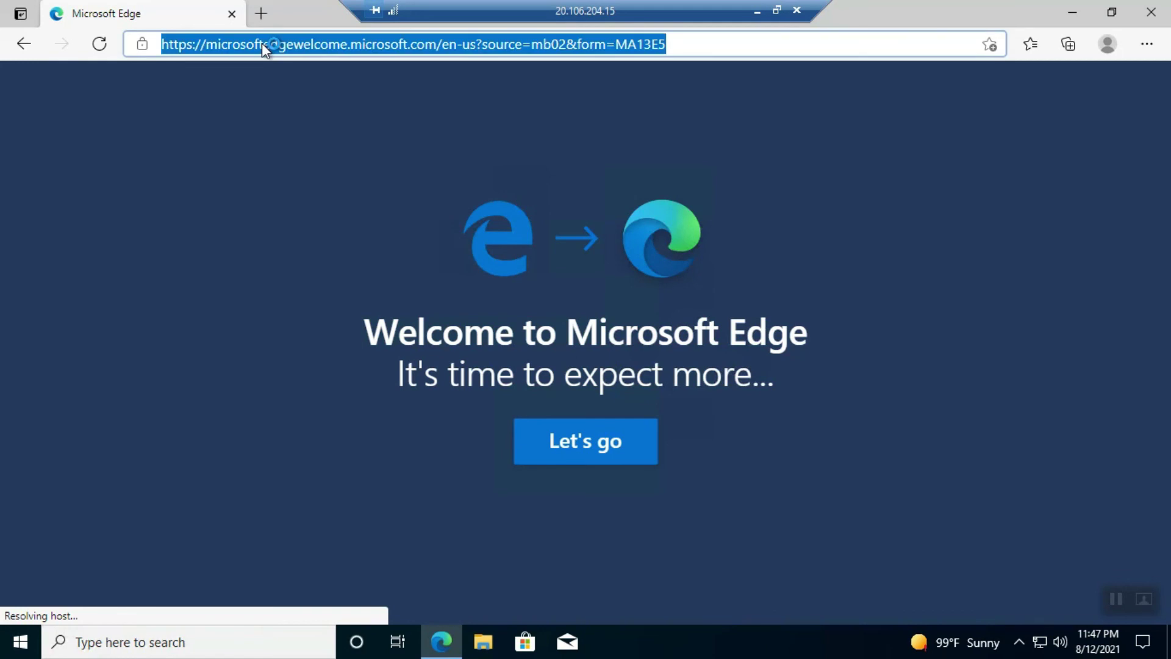
{"action": "type", "text": "w"}
{"action": "key", "text": "BackSpace"}
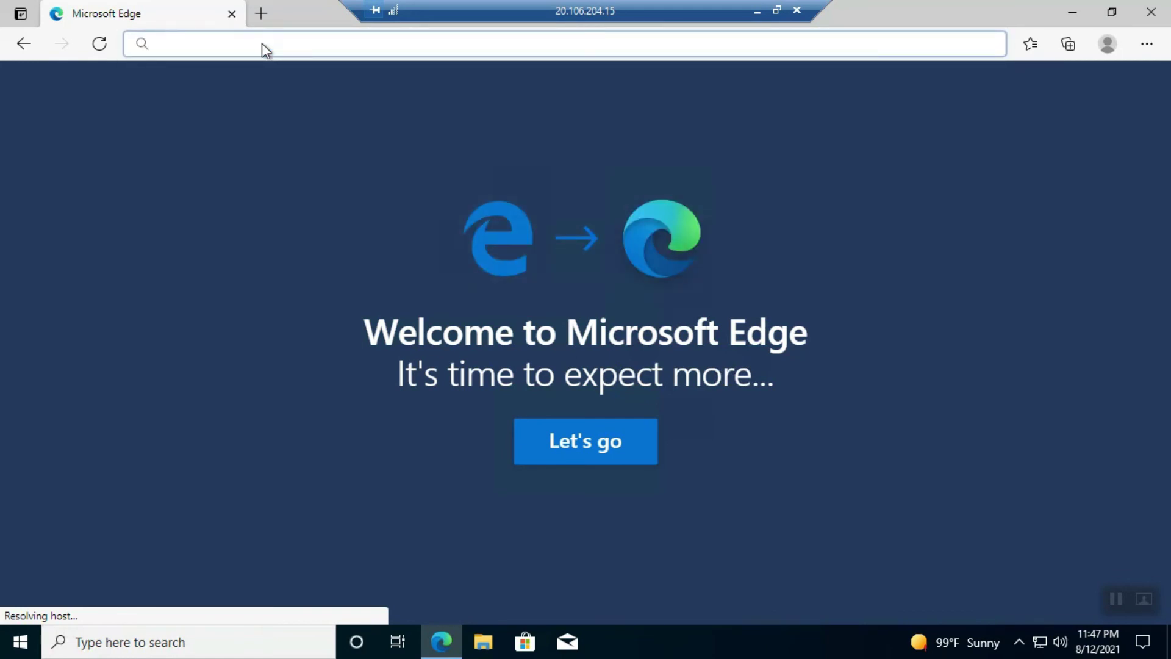
{"action": "type", "text": "google"}
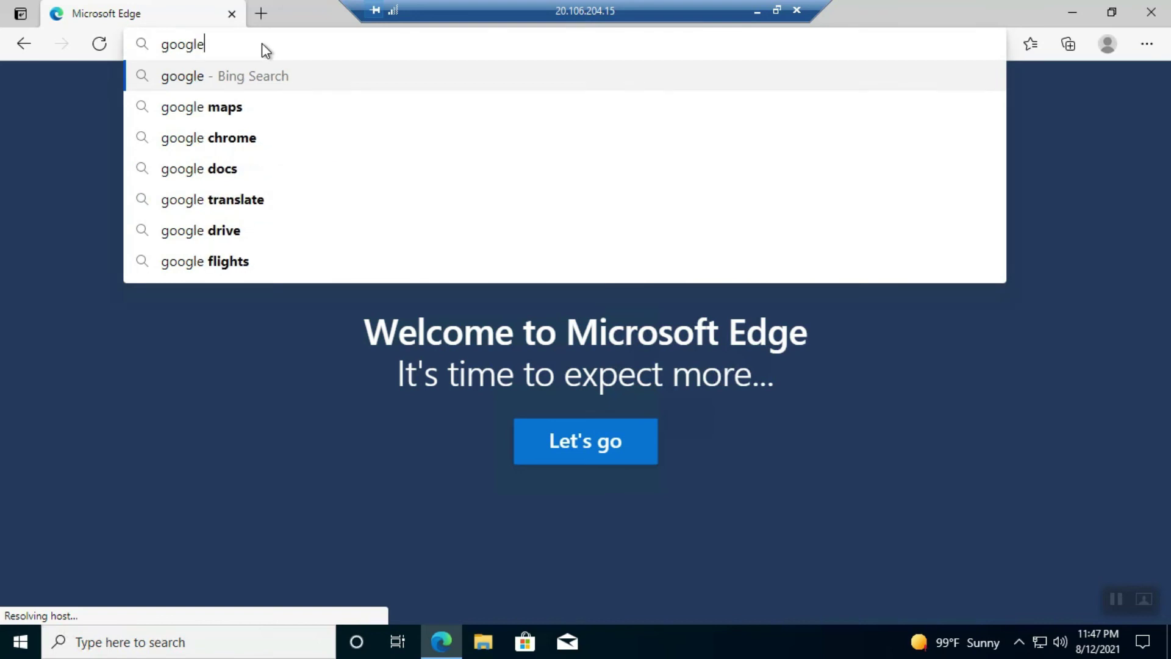
{"action": "type", "text": " chrome"}
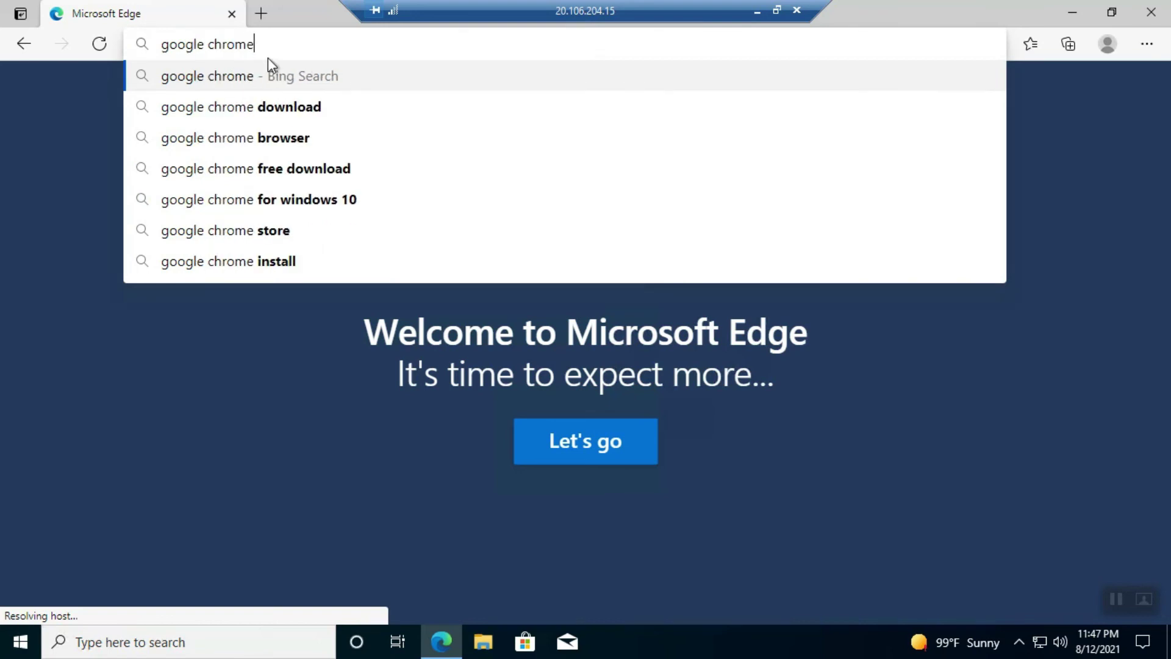
{"action": "left_click", "coordinate": [267, 112]}
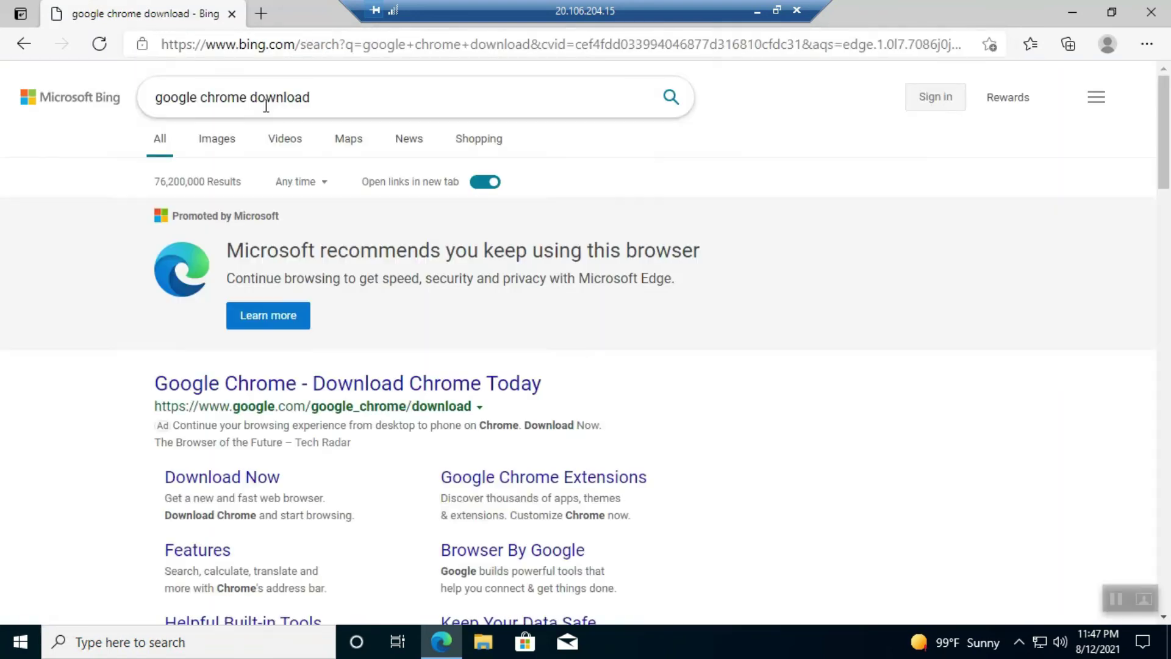
Step: Download the Chrome installer from the Download Now search result, and fetch a second copy by accepting the terms for Windows
{"action": "left_click", "coordinate": [220, 482]}
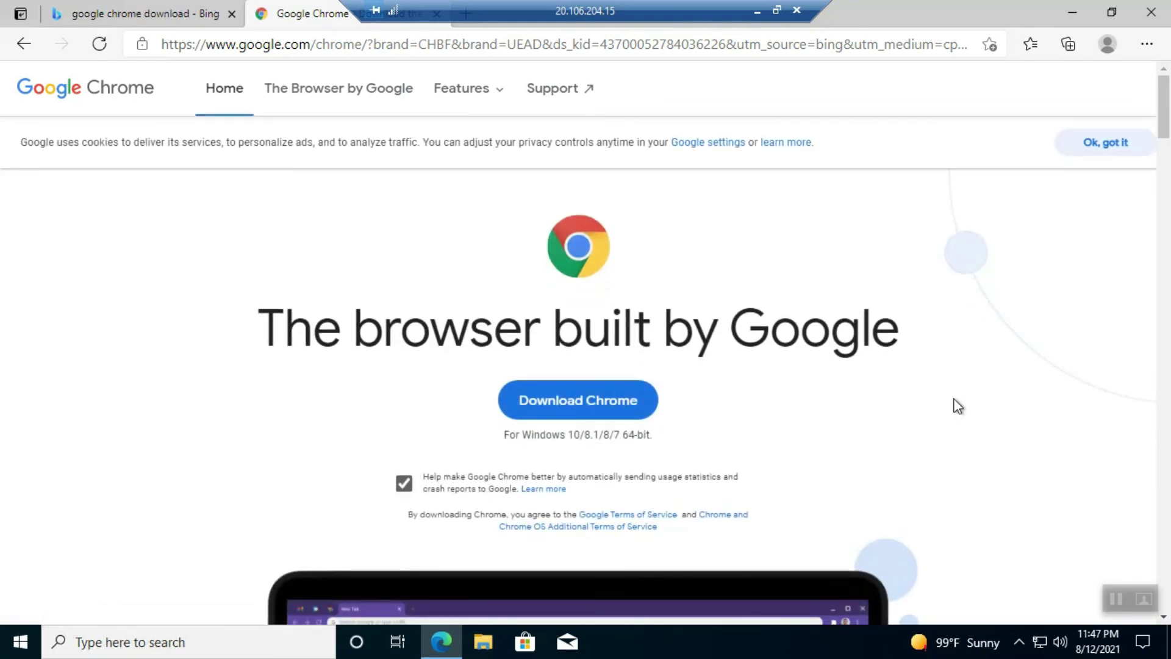
{"action": "left_click", "coordinate": [614, 400]}
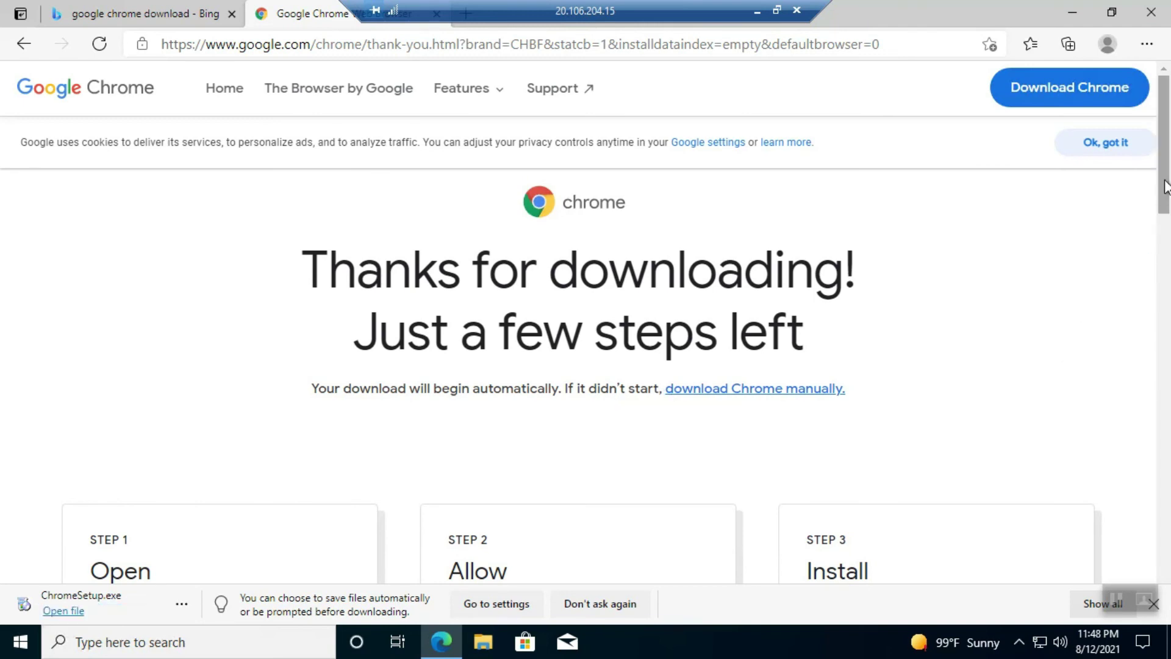
{"action": "left_click_drag", "start_coordinate": [1165, 186], "coordinate": [1167, 325]}
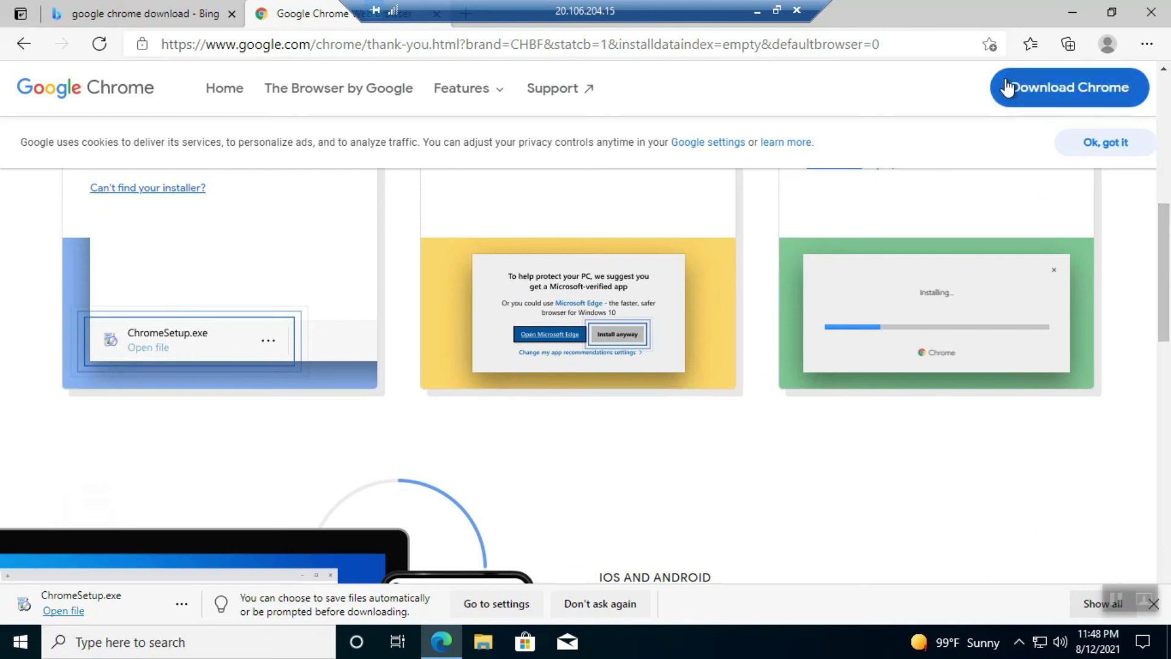
{"action": "left_click", "coordinate": [1015, 93]}
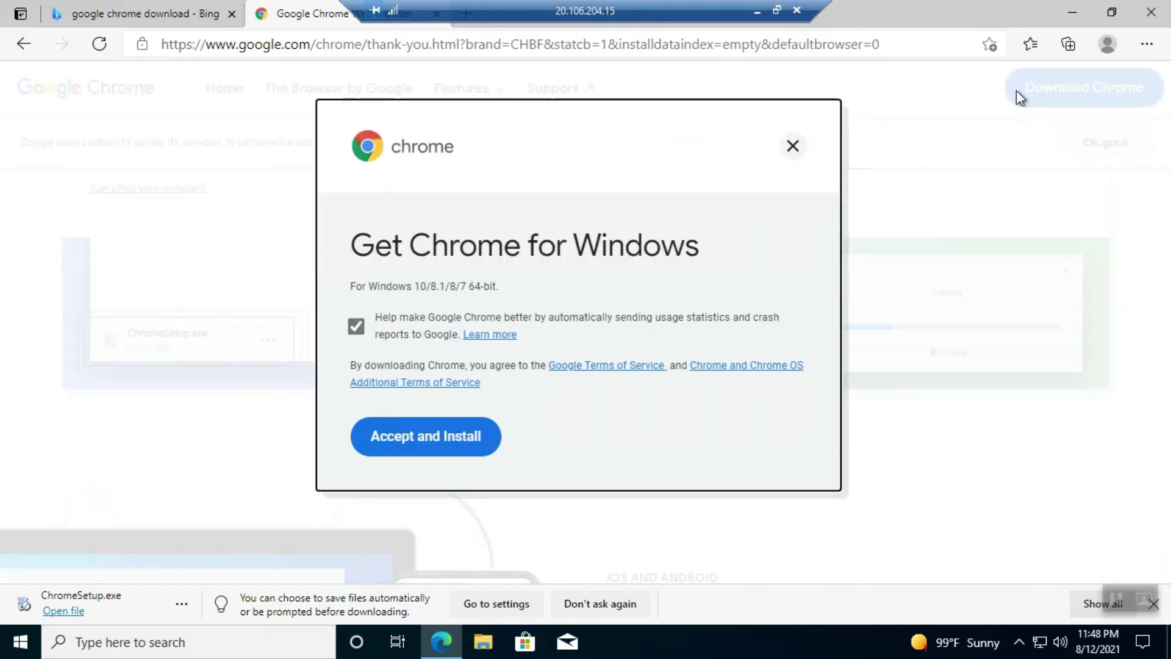
{"action": "left_click", "coordinate": [429, 436]}
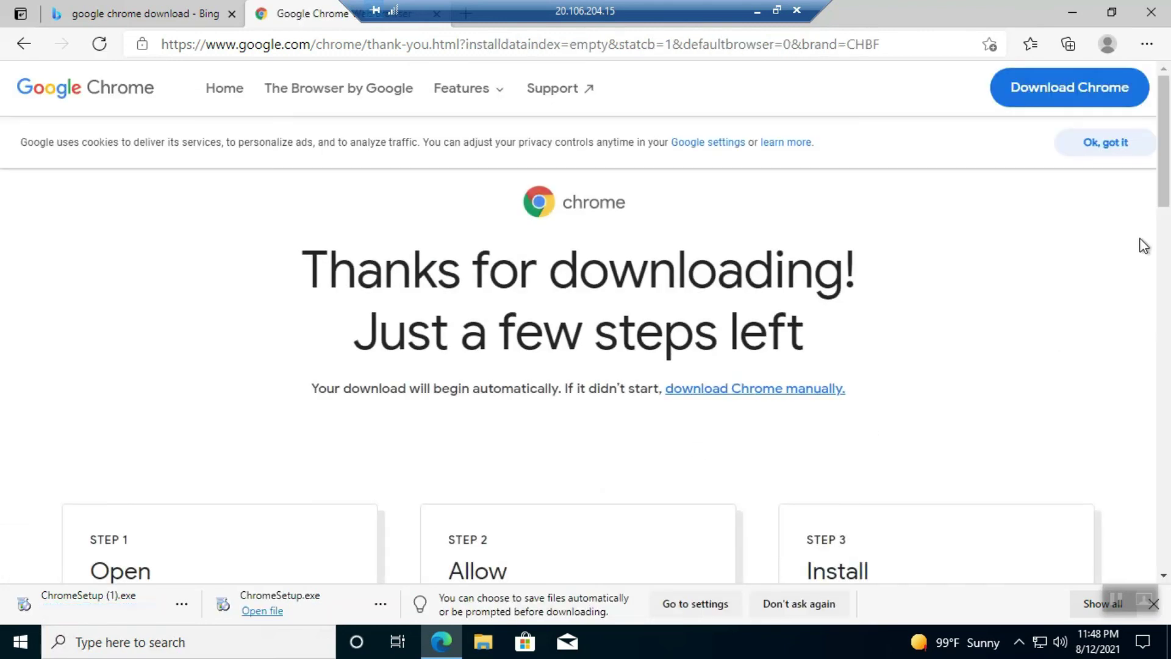
Step: Look over the Chrome thank-you page and download another copy of the installer through the manual download link
{"action": "scroll", "coordinate": [1162, 214], "scroll_direction": "down", "scroll_amount": 10}
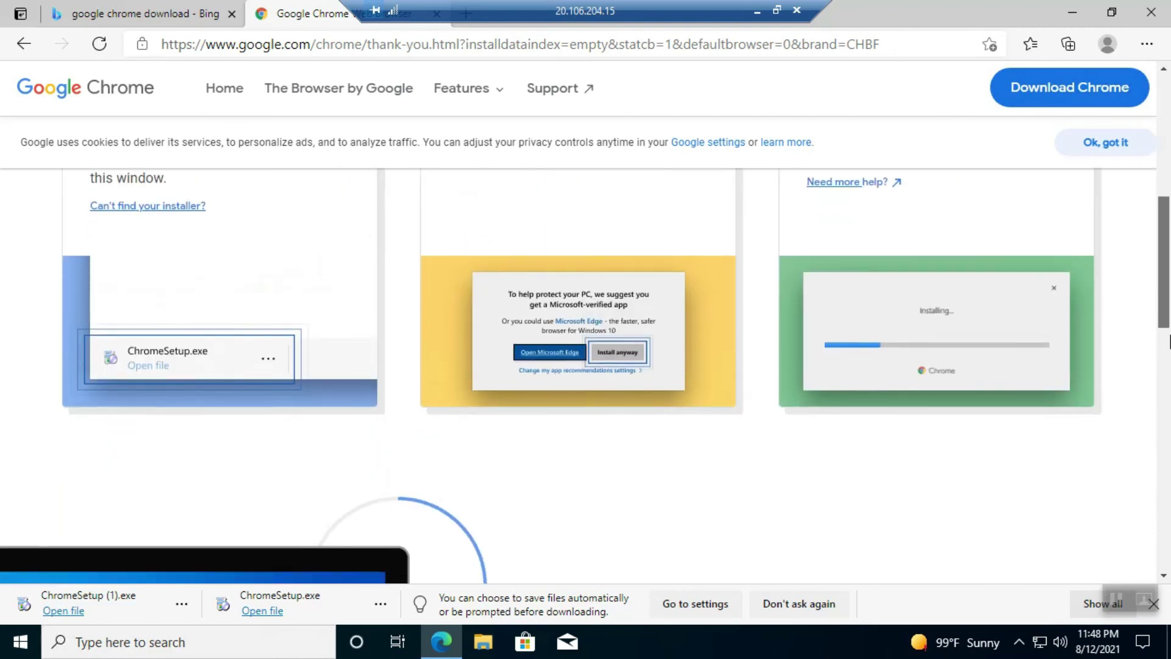
{"action": "scroll", "coordinate": [1168, 443], "scroll_direction": "down", "scroll_amount": 15}
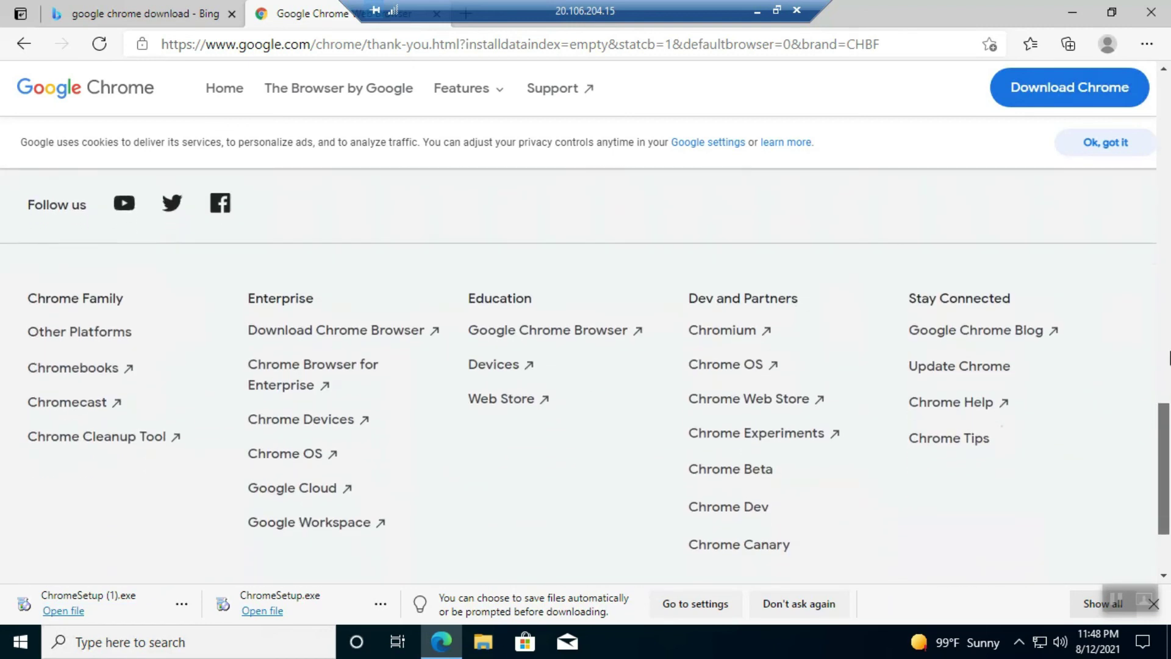
{"action": "scroll", "coordinate": [1168, 259], "scroll_direction": "up", "scroll_amount": 14}
{"action": "scroll", "coordinate": [1168, 183], "scroll_direction": "up", "scroll_amount": 10}
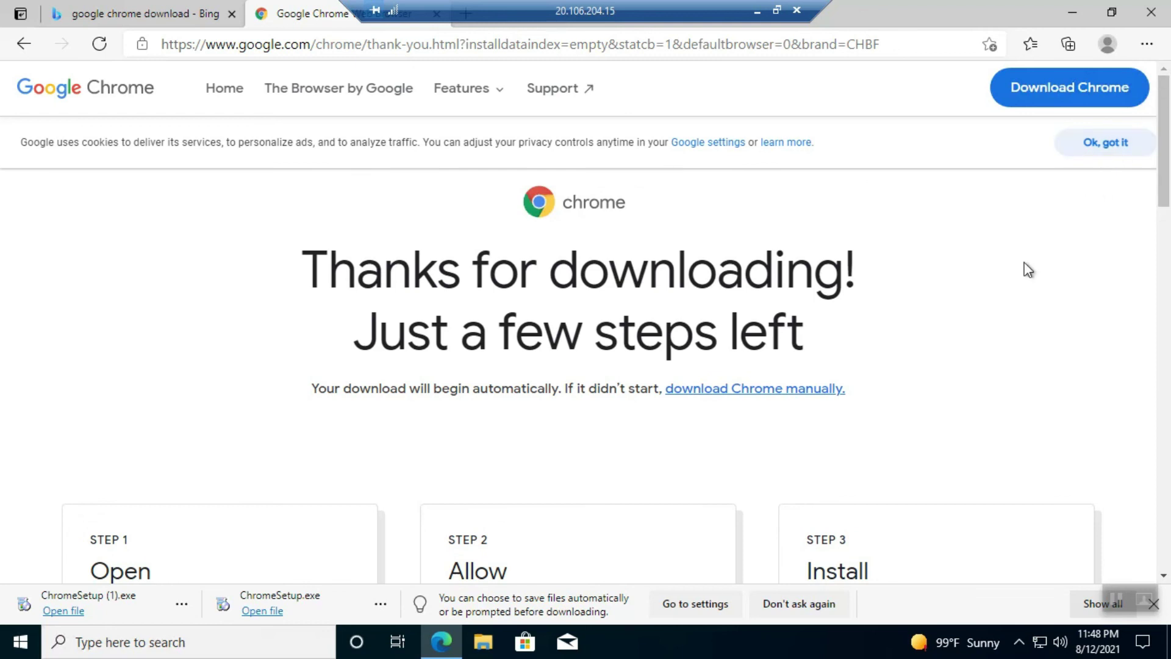
{"action": "left_click", "coordinate": [780, 399]}
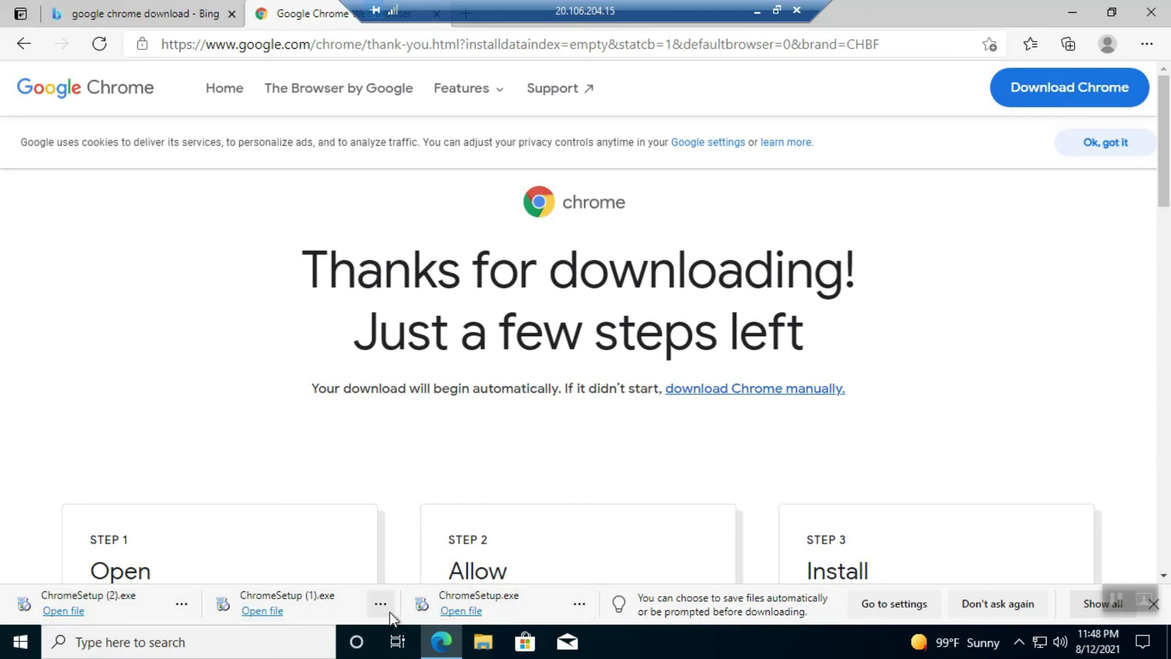
Step: Run the downloaded ChromeSetup.exe and minimize the browser to reveal the installer on the desktop
{"action": "left_click", "coordinate": [460, 610]}
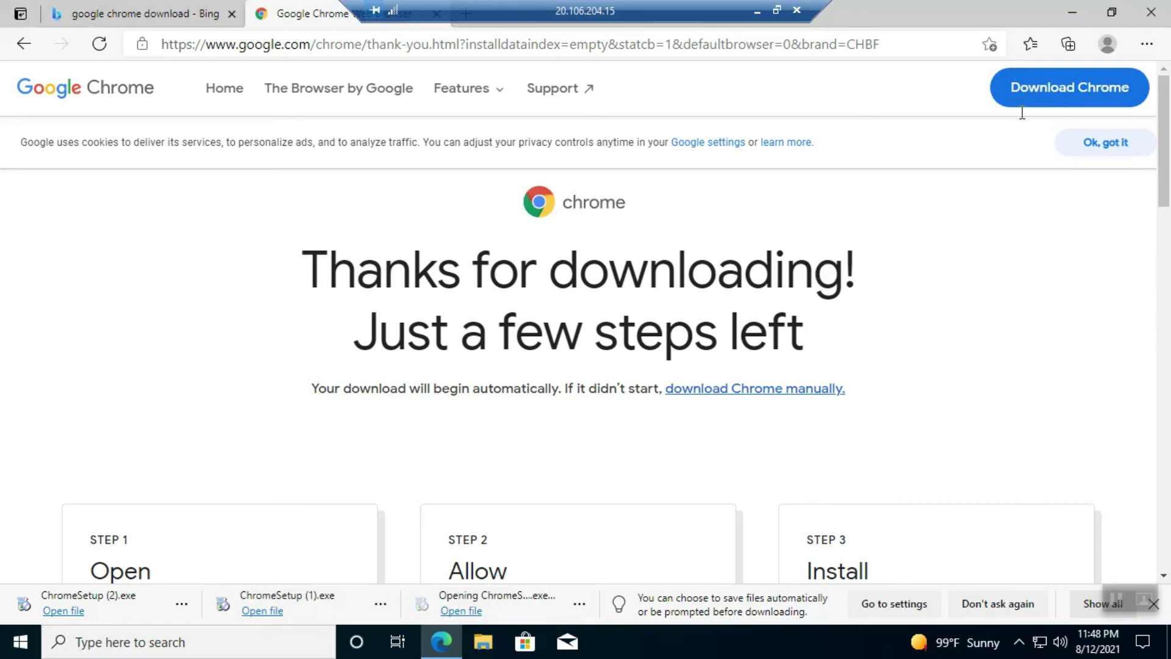
{"action": "left_click", "coordinate": [1074, 10]}
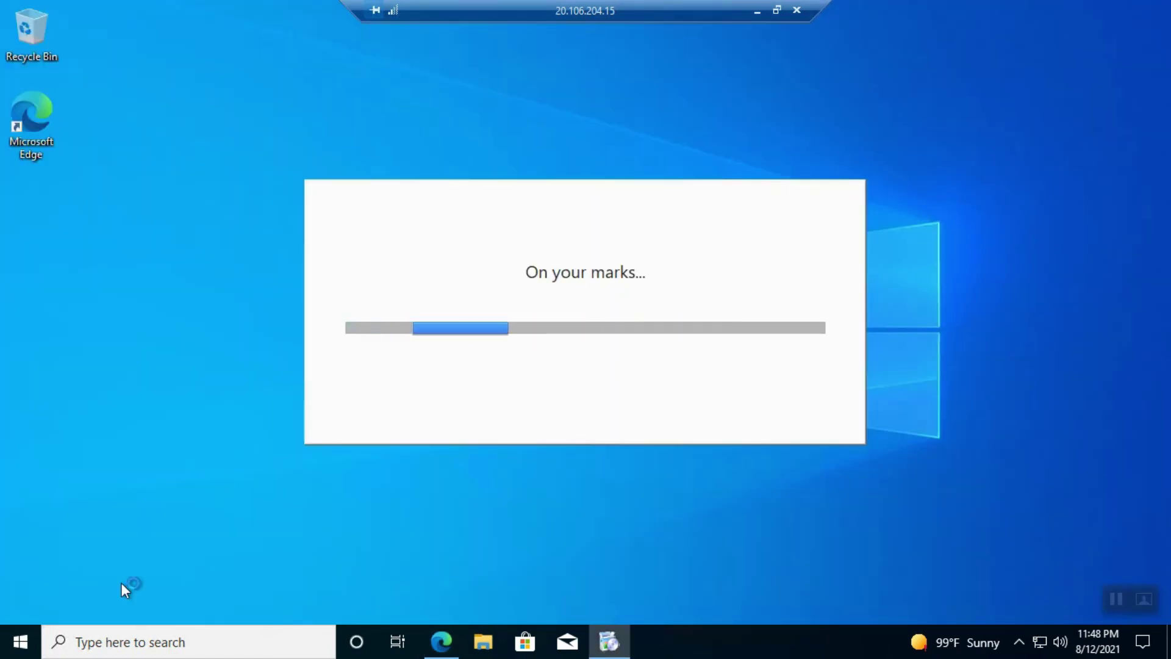